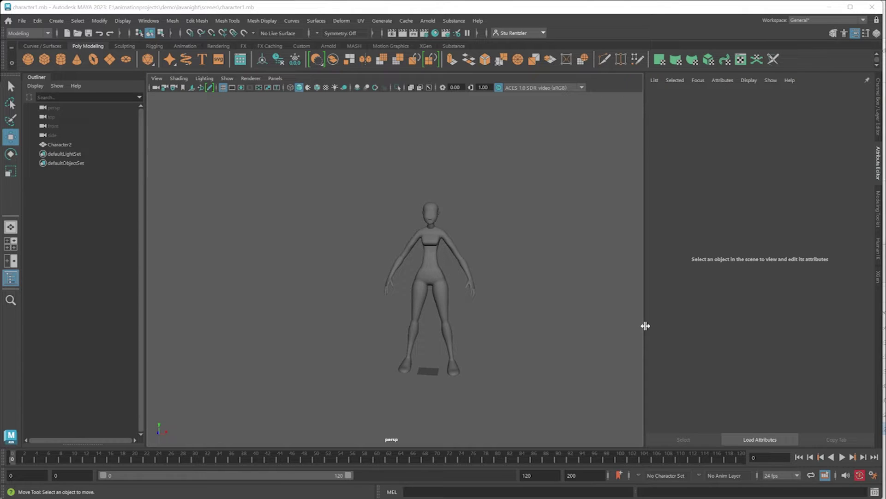
Select the character mesh and undo the earlier disconnection of its rotation channels
click(423, 273)
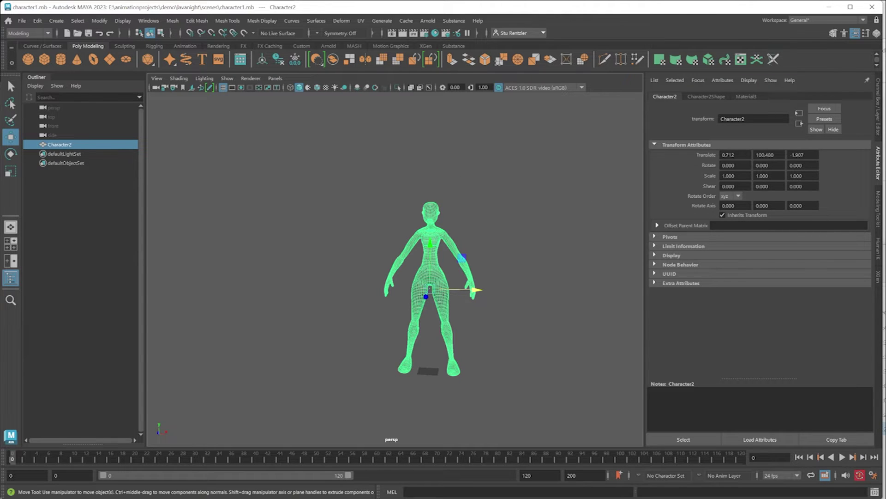
click(544, 209)
key(ctrl+z)
key(ctrl+z)
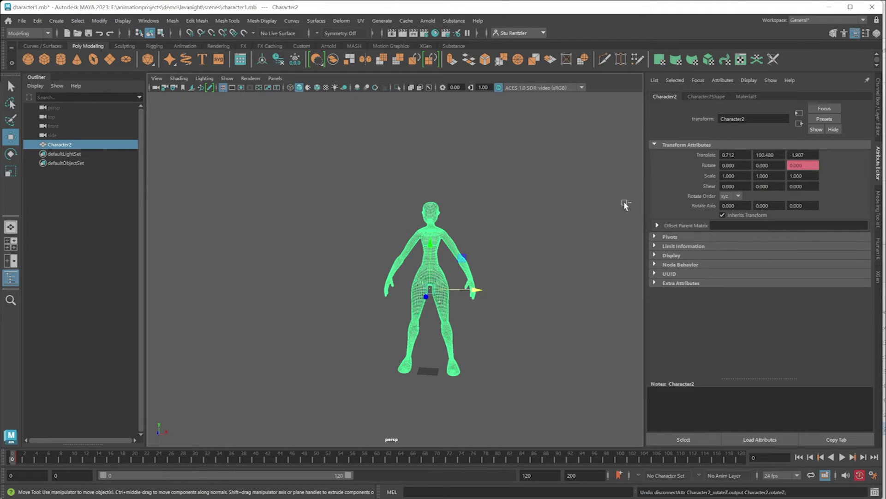
key(ctrl+z)
key(ctrl+z)
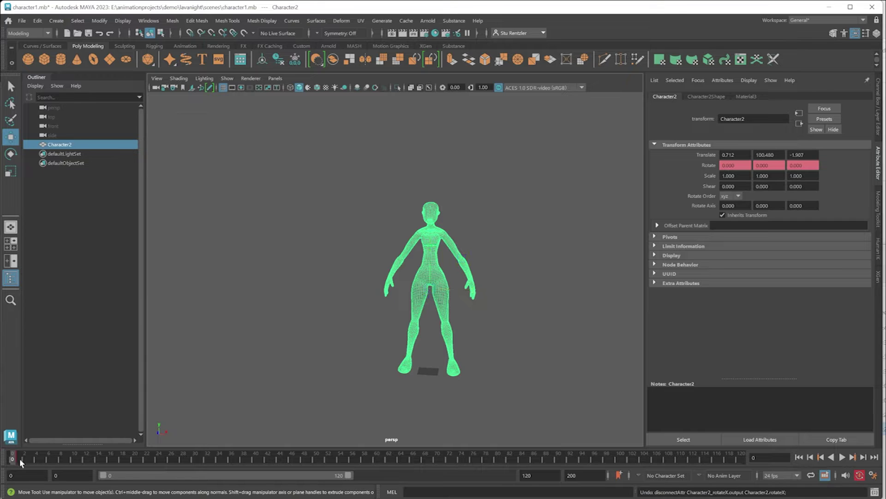
Try deleting the character's keyframes at the start of the timeline, and undo the deletion
shift+drag(19, 458, 41, 458)
right_click(27, 457)
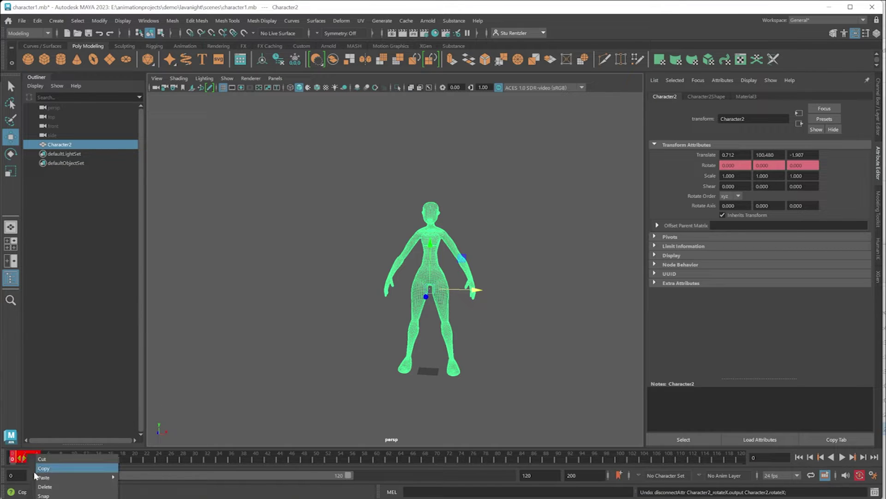
click(42, 484)
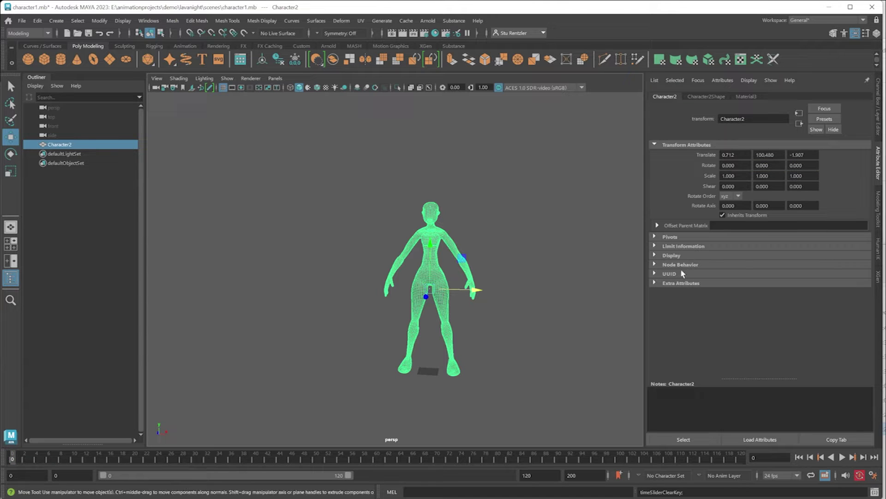
key(ctrl+z)
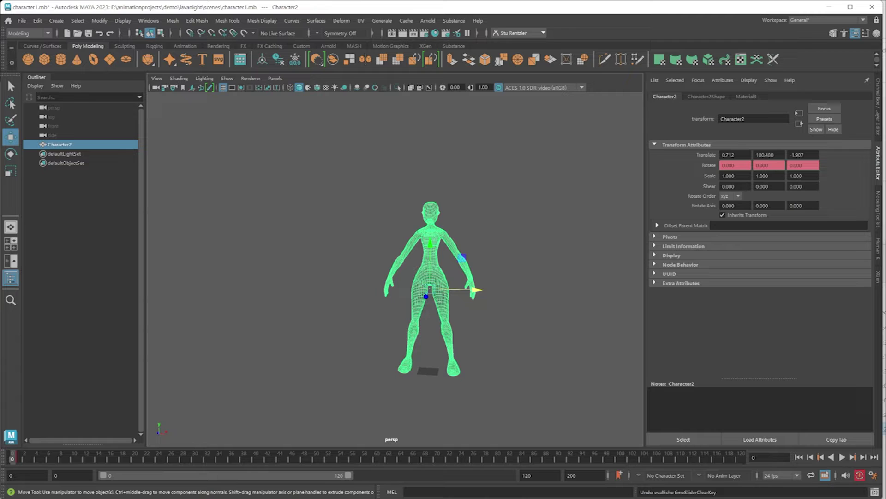
Break the animation connections on the character's Rotate X, Y and Z attributes
right_click(740, 165)
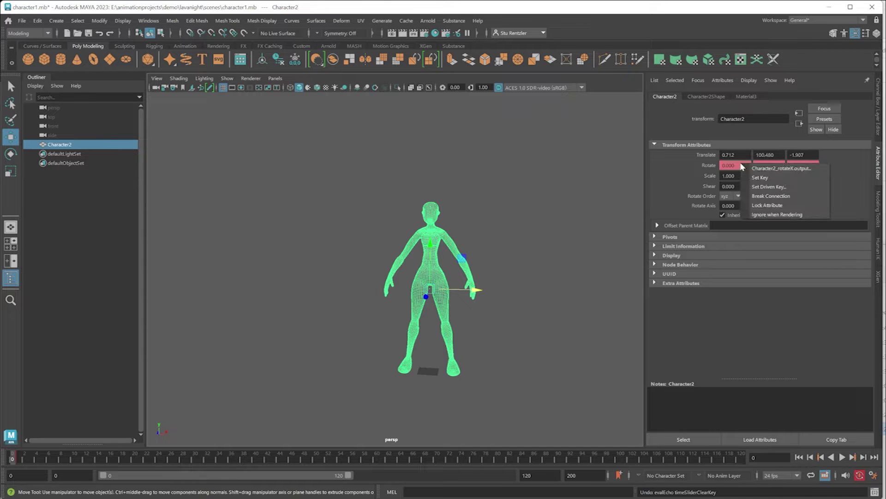
click(752, 197)
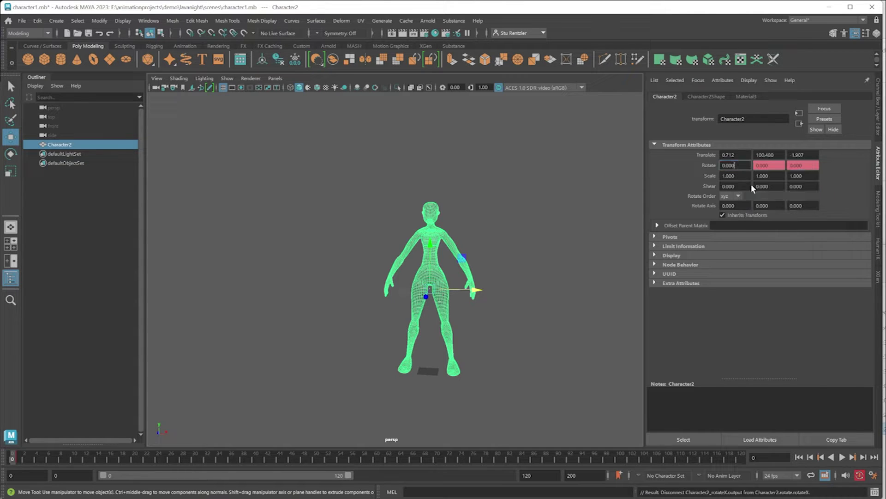
right_click(774, 165)
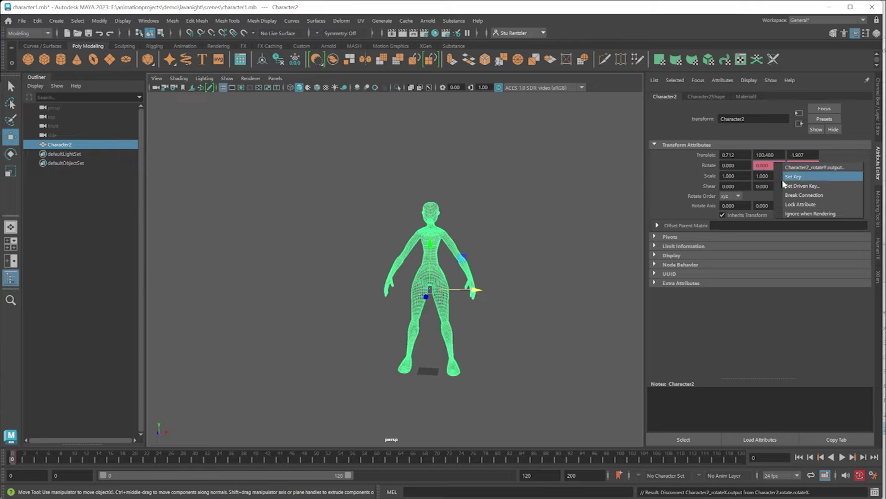
click(785, 196)
right_click(800, 169)
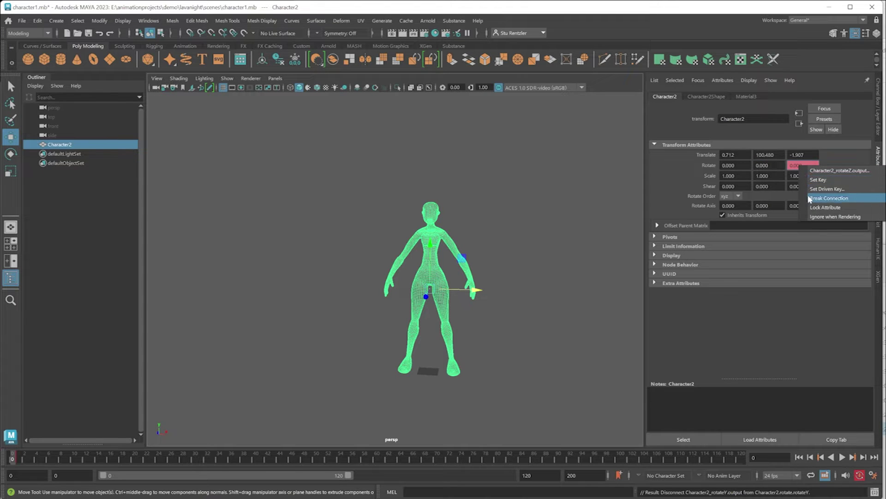
click(809, 198)
right_drag(476, 237, 453, 258)
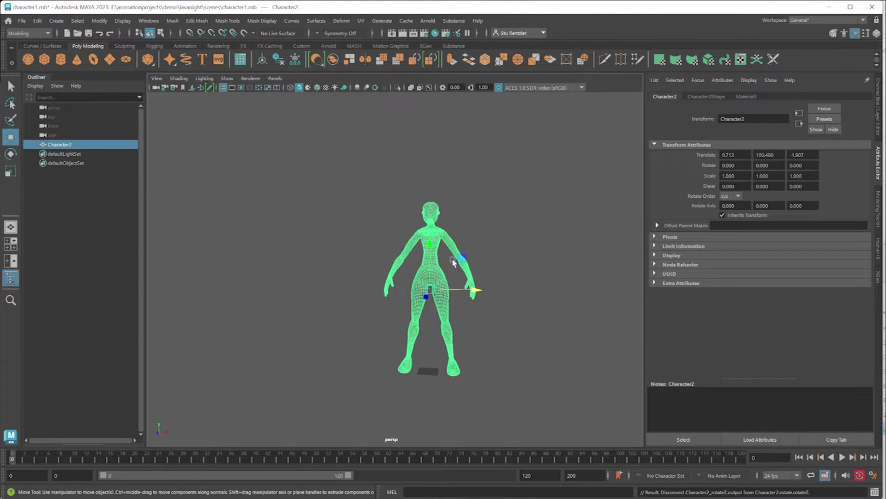
Export the selected character as an FBX file named character5 into the lavanight project's assets folder
click(22, 20)
click(67, 140)
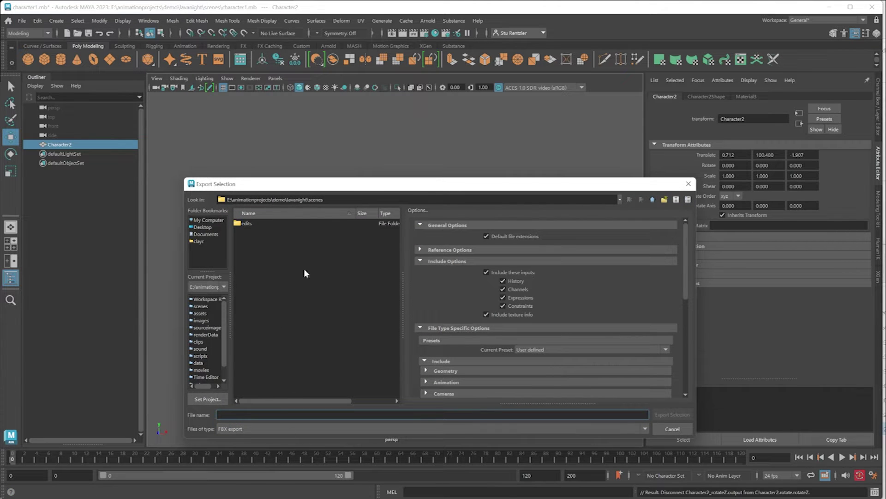
text(character5)
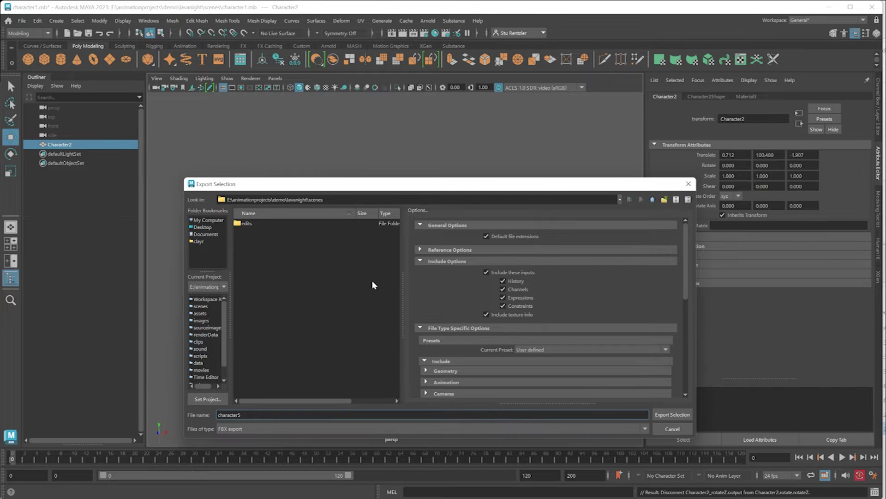
click(653, 200)
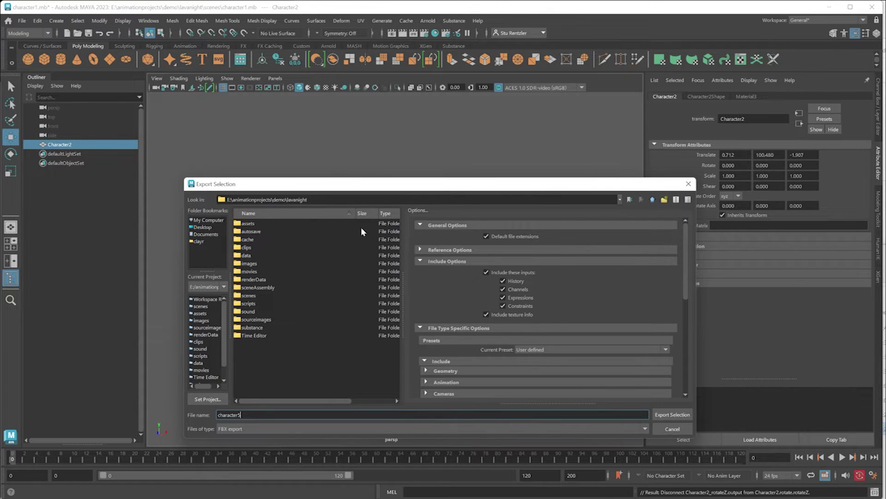
double_click(243, 225)
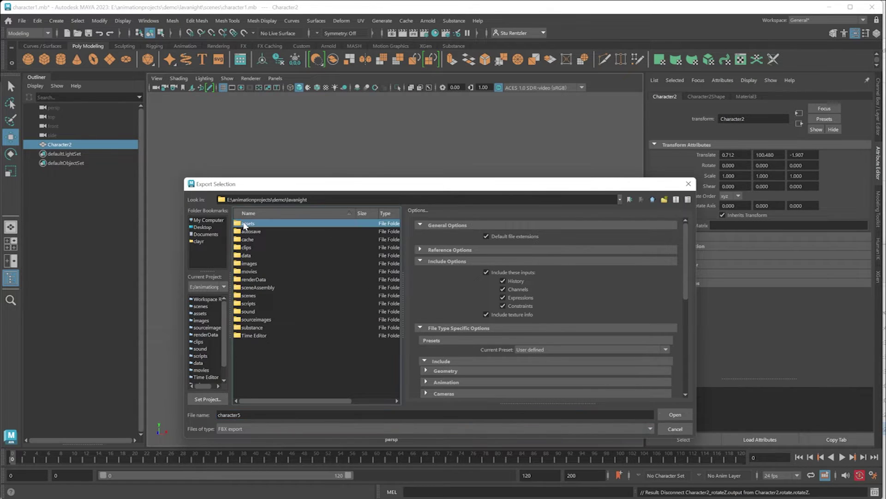
click(652, 200)
click(671, 416)
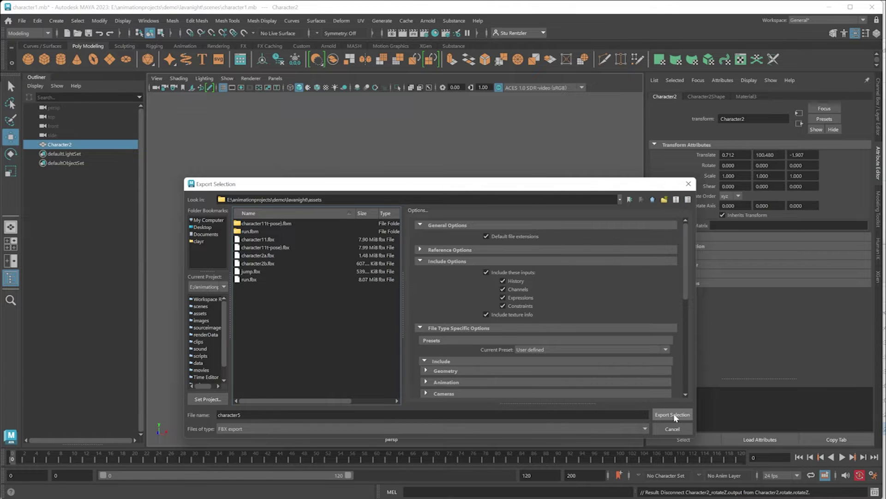
click(675, 416)
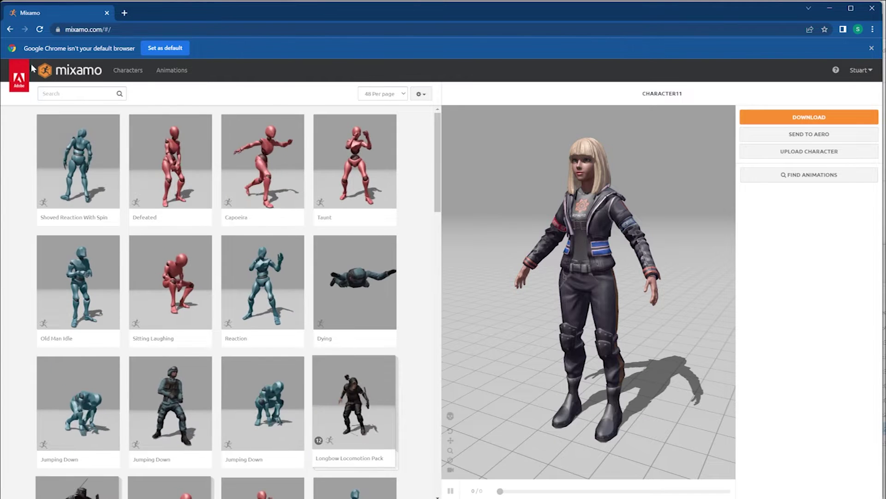
Switch to Mixamo, upload character5.fbx from the assets folder as a new character, and accept its orientation
click(129, 76)
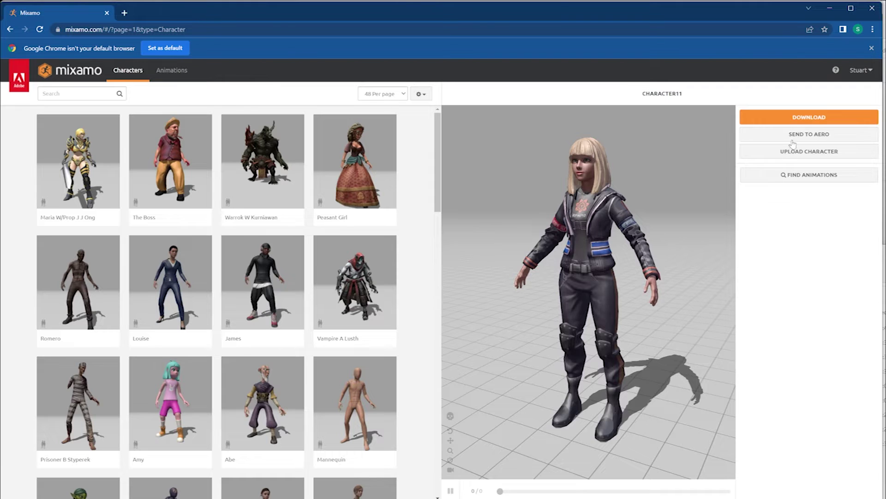
click(809, 151)
key(alt+Tab)
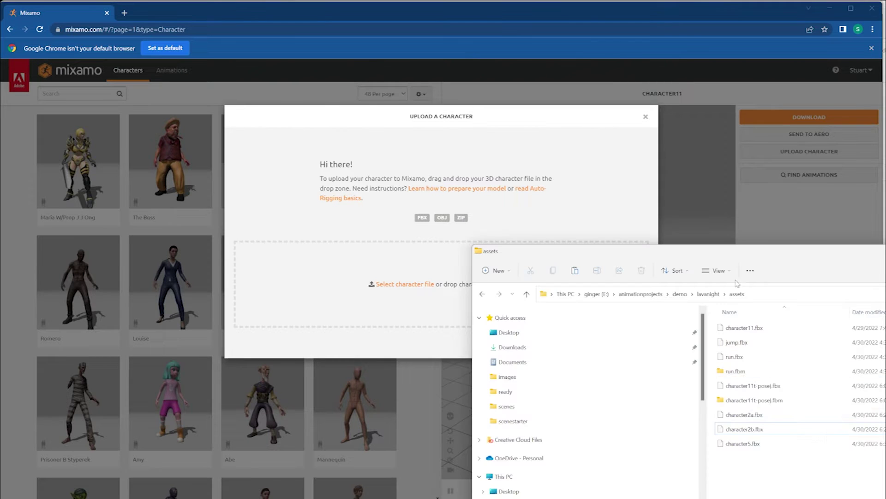
drag(743, 443, 411, 283)
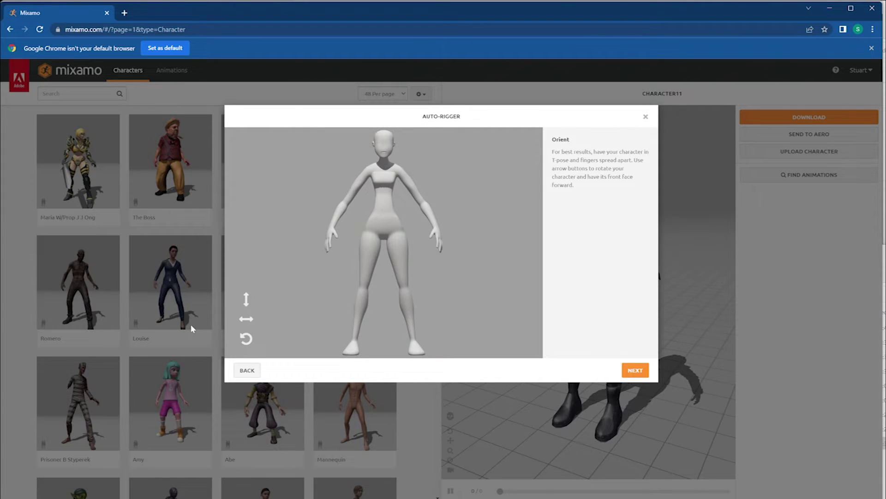
click(639, 372)
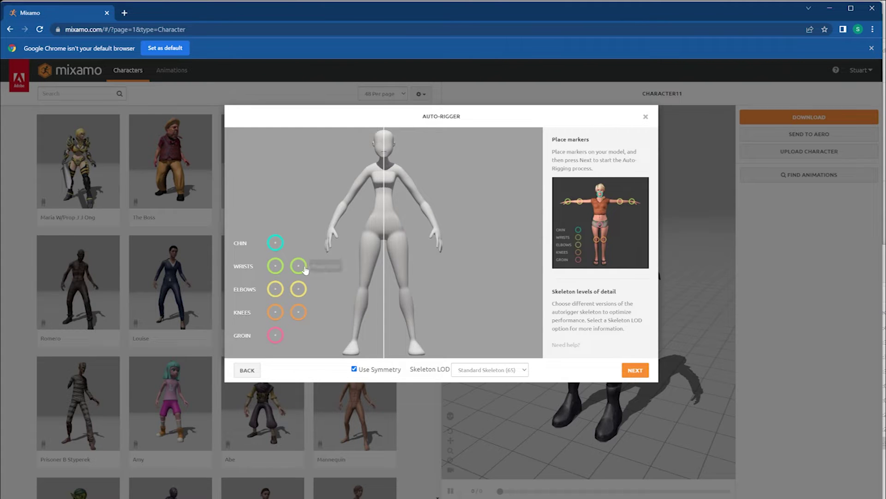
Place the symmetric chin, wrist, elbow, knee and groin markers on the character and start auto-rigging with Standard Skeleton (65)
mouse_move(299, 266)
mouse_down()
mouse_move(405, 237)
mouse_move(427, 208)
mouse_move(434, 227)
mouse_up()
mouse_move(276, 244)
mouse_down()
mouse_move(360, 205)
mouse_move(392, 172)
mouse_move(385, 159)
mouse_up()
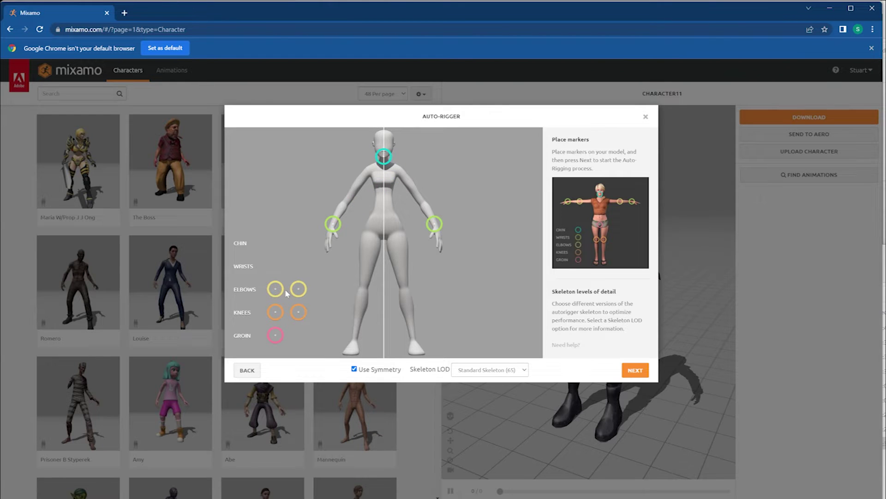
drag(275, 289, 343, 202)
mouse_move(295, 313)
mouse_down()
mouse_move(341, 284)
mouse_move(362, 287)
mouse_up()
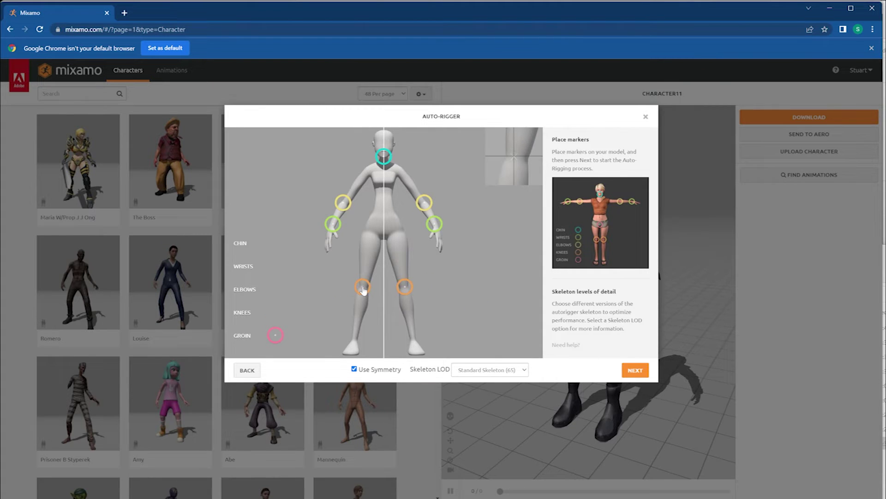
mouse_move(276, 336)
mouse_down()
mouse_move(288, 333)
mouse_move(384, 232)
mouse_up()
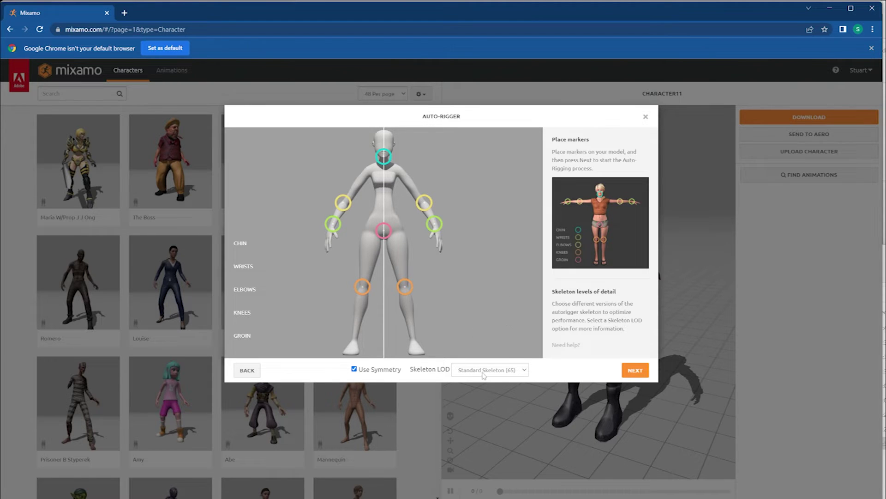
click(635, 371)
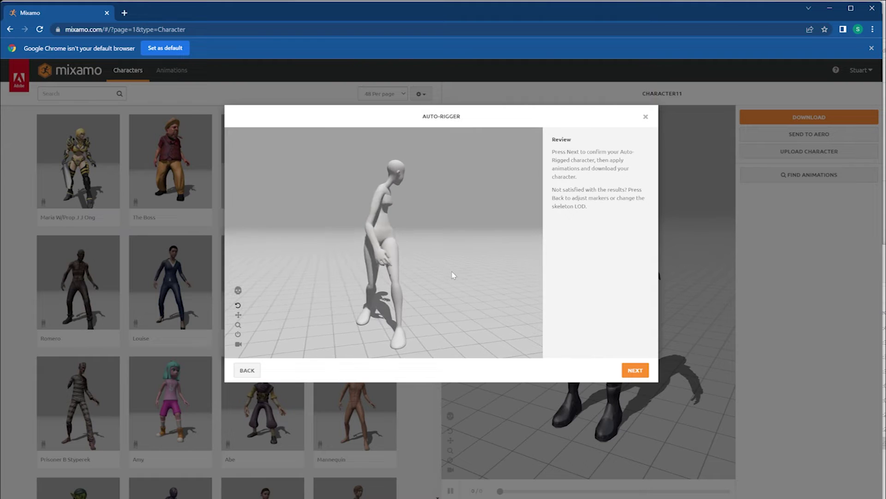
Accept the auto-rigged model as the current character and download it as FBX Binary in T-pose
click(629, 372)
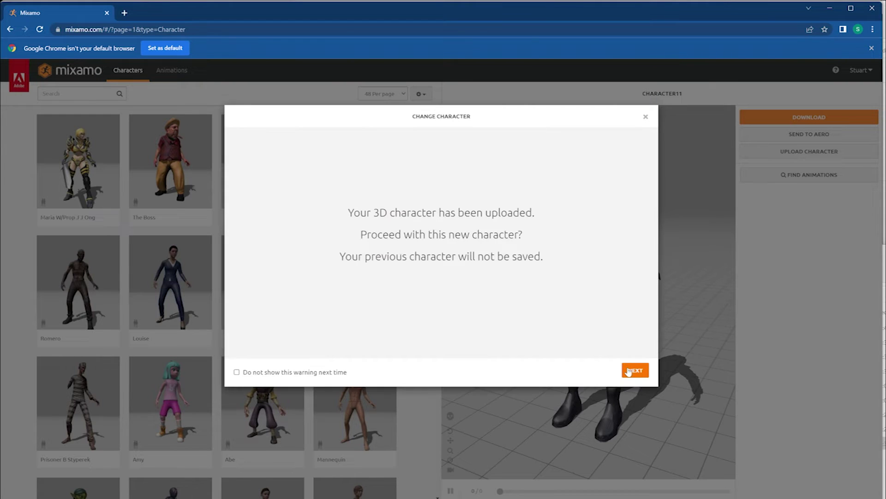
click(630, 369)
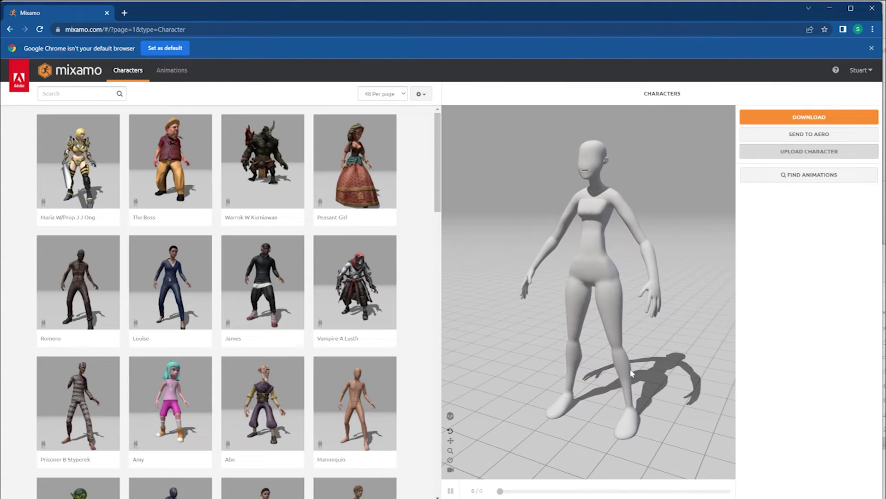
click(175, 72)
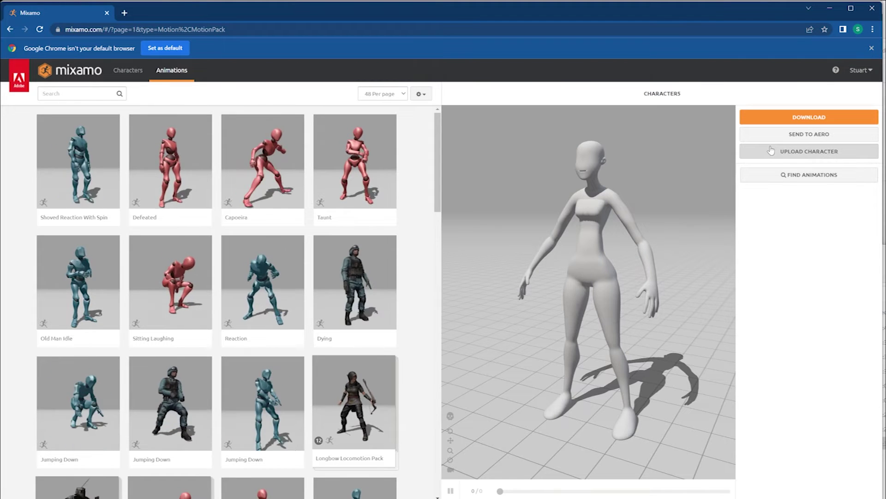
click(797, 116)
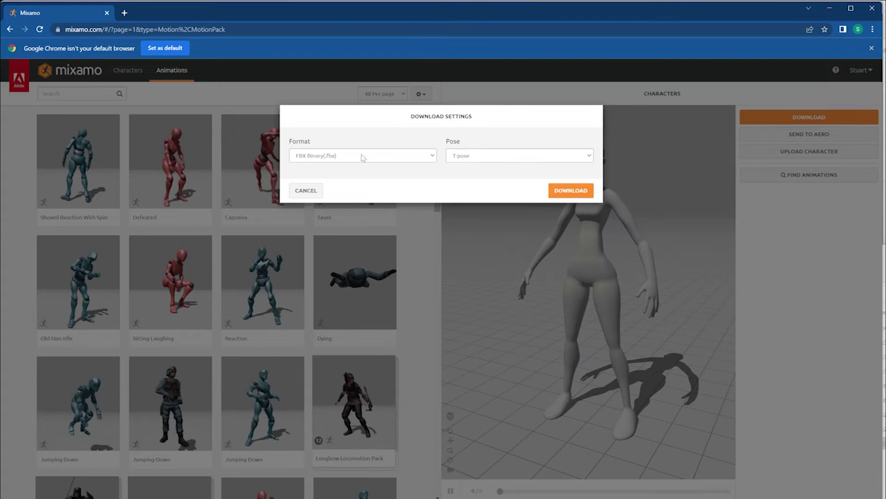
click(569, 191)
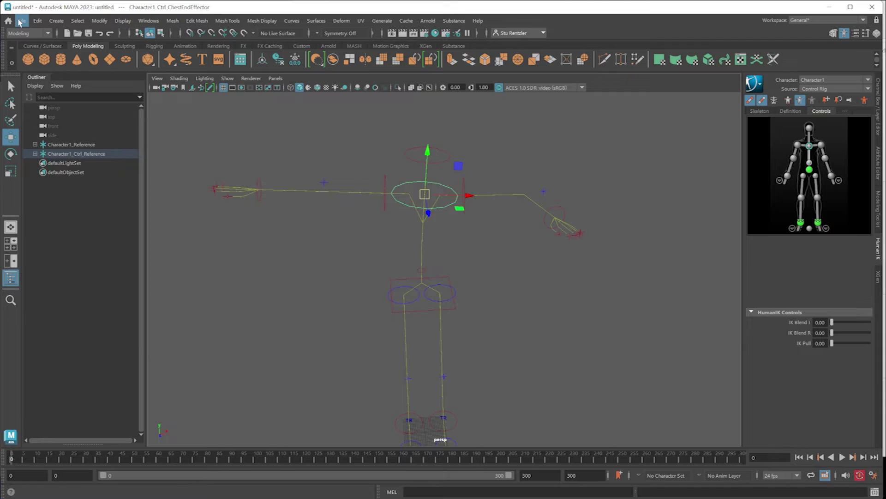
Switch to Maya, start a new scene without saving the current one, and import character5b.fbx from the assets folder
click(21, 20)
click(28, 34)
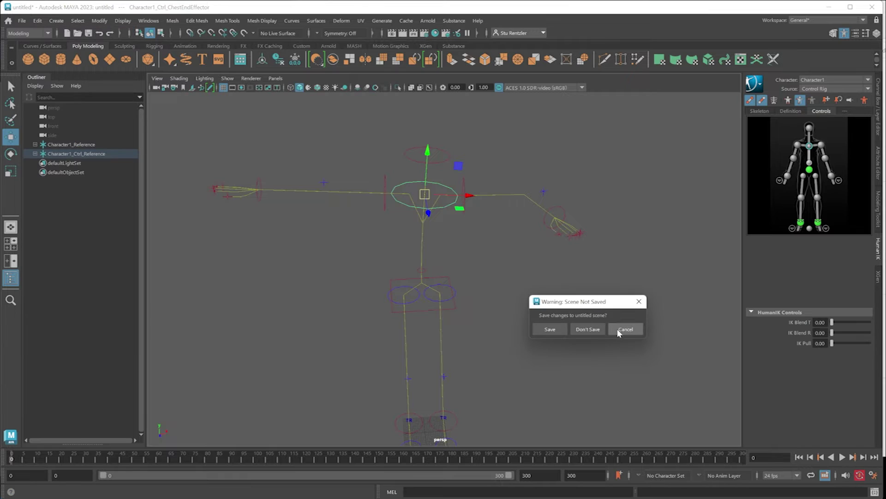
click(587, 329)
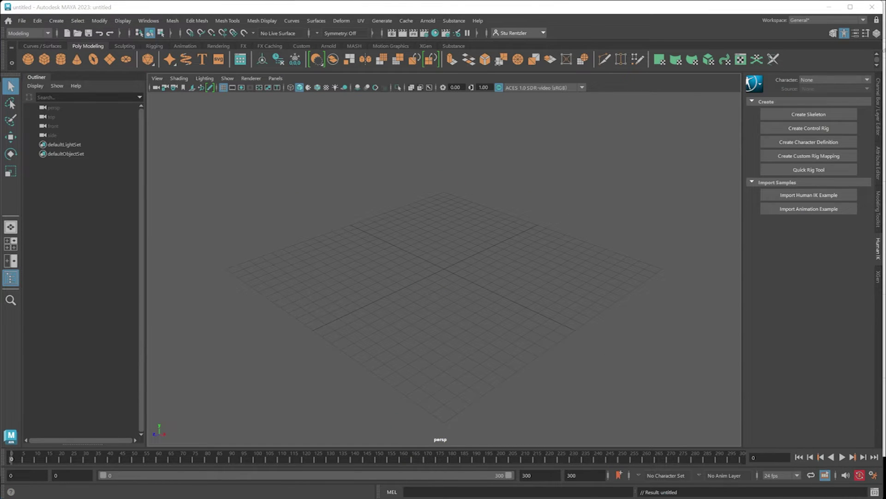
key(alt+Tab)
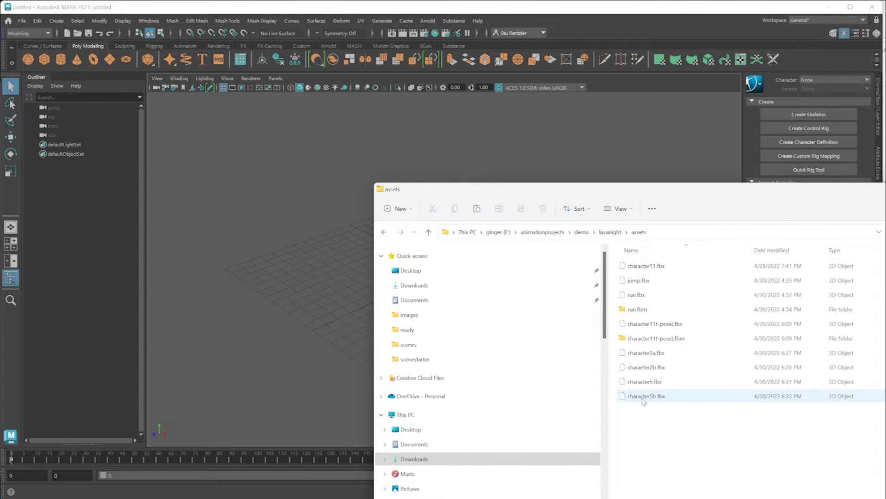
drag(644, 400, 346, 306)
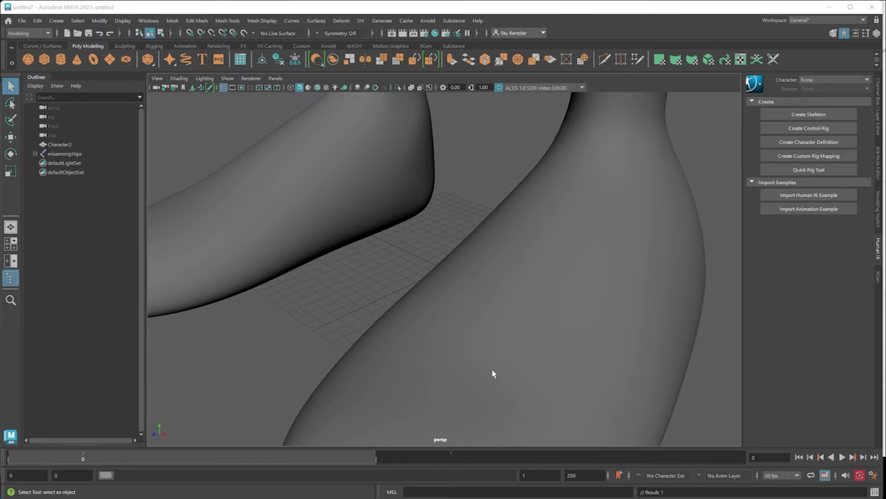
scroll(429, 203, down, 10)
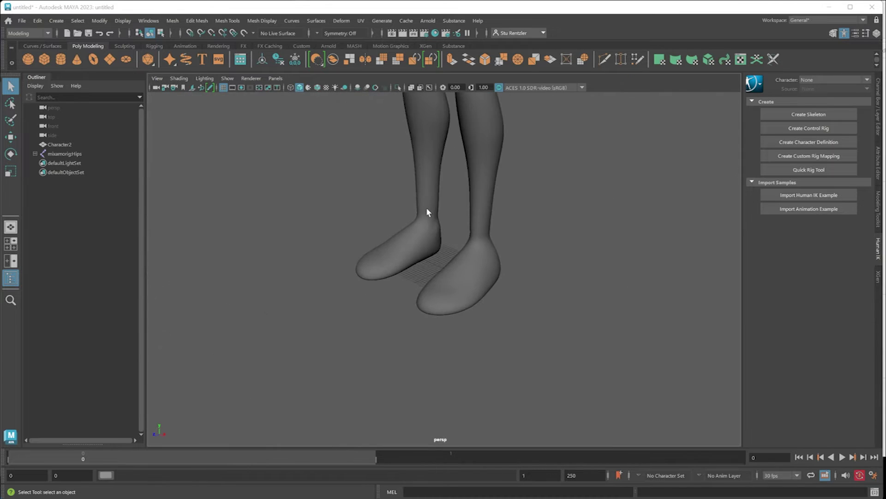
Turn on X-Ray Joints shading in the perspective view to display the skeleton through the character mesh
scroll(427, 215, down, 5)
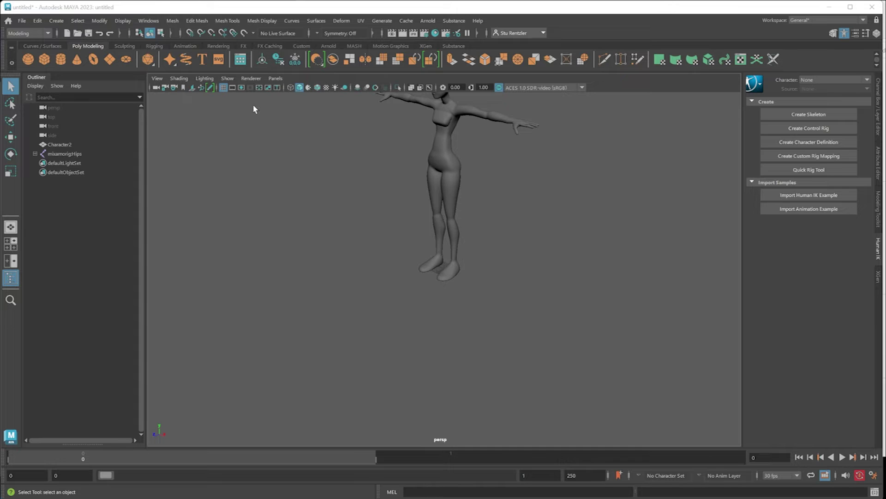
click(179, 79)
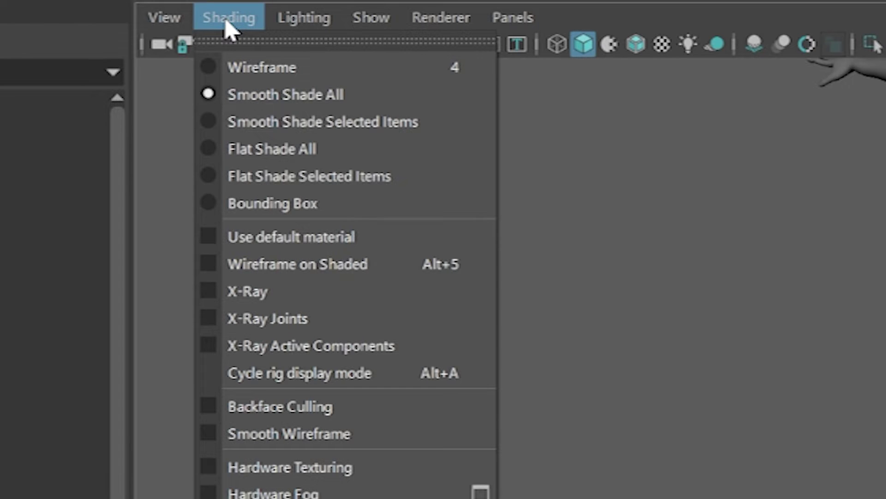
click(552, 398)
alt+middle_drag(552, 398, 677, 498)
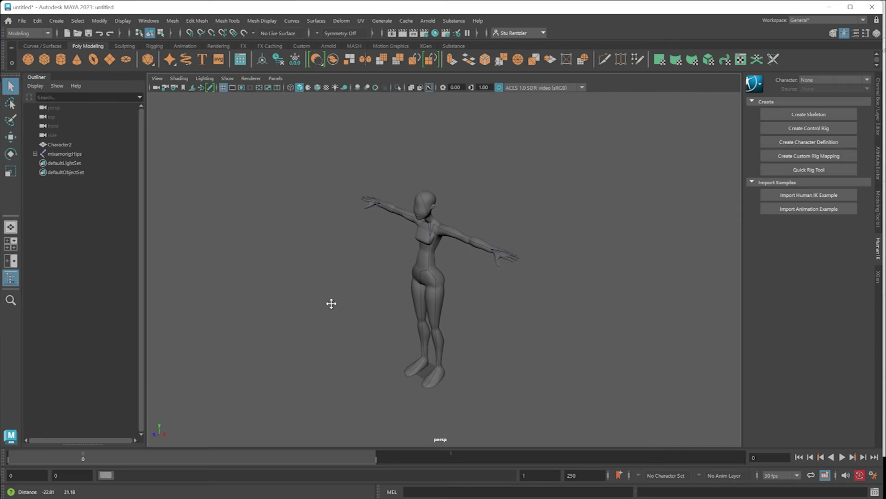
alt+drag(331, 303, 402, 293)
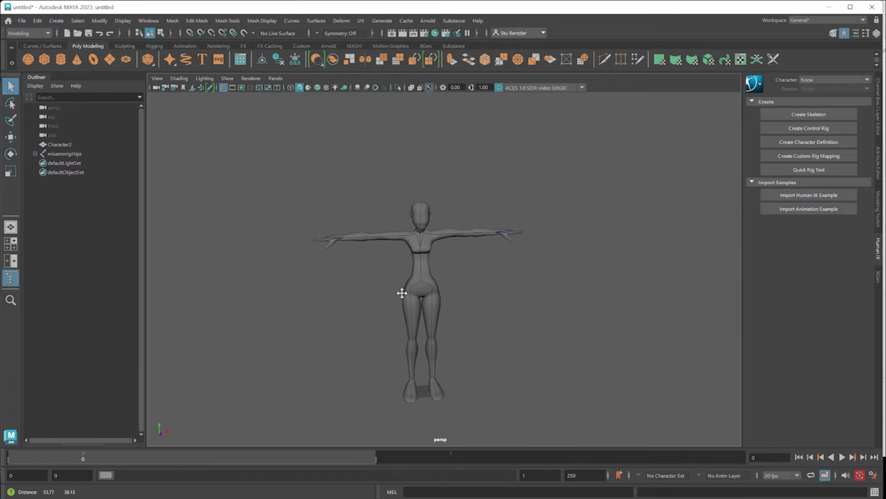
scroll(415, 263, up, 5)
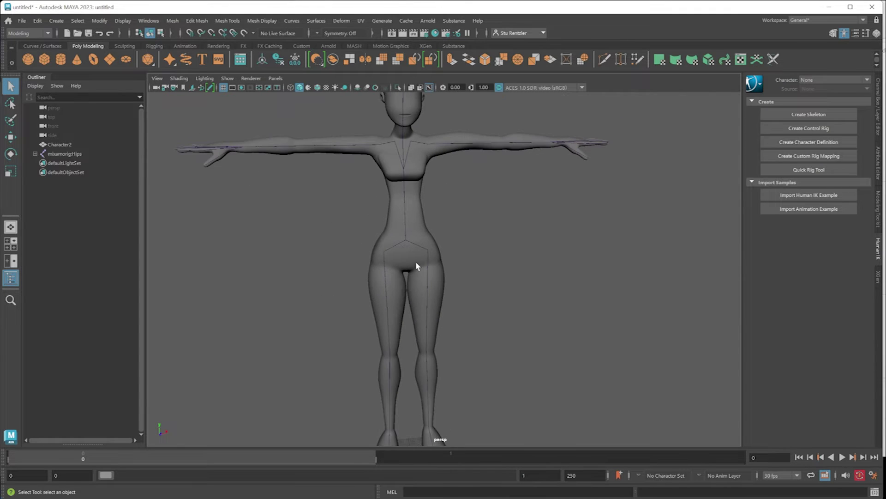
scroll(416, 261, down, 5)
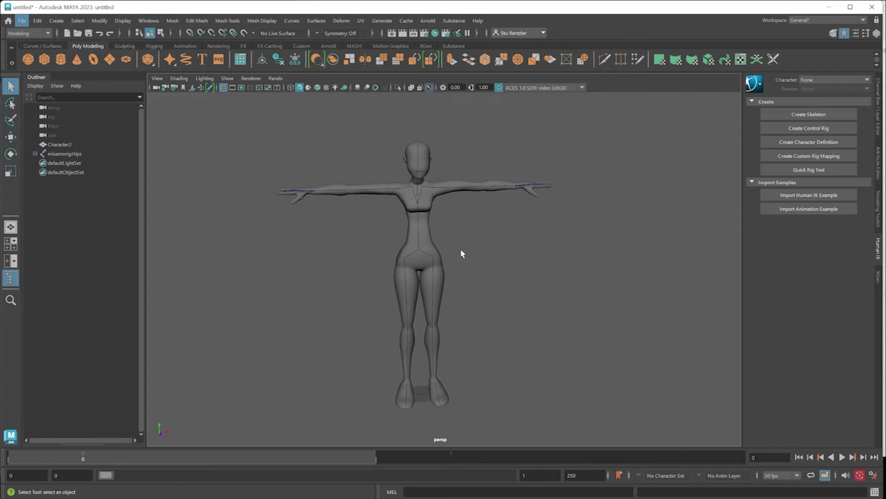
alt+drag(461, 251, 423, 264)
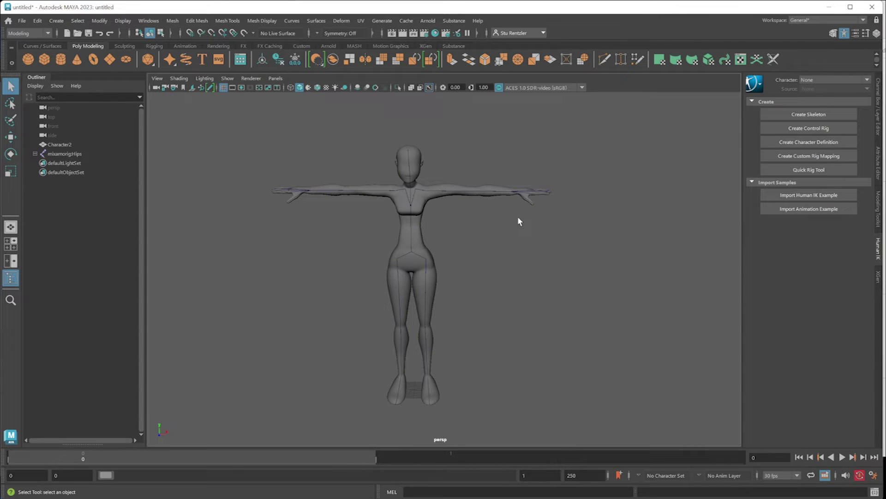
Select the mixamorig:Hips joint and examine the full joint hierarchy beneath it in the Outliner
click(419, 257)
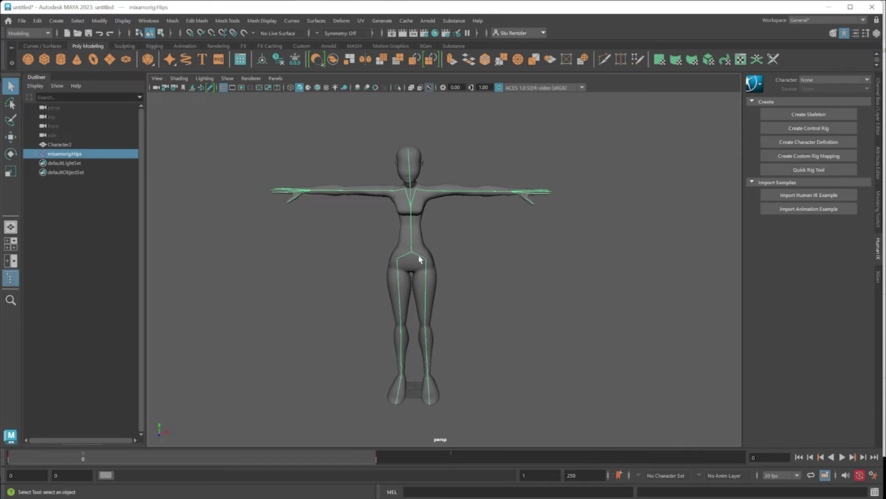
shift+click(36, 154)
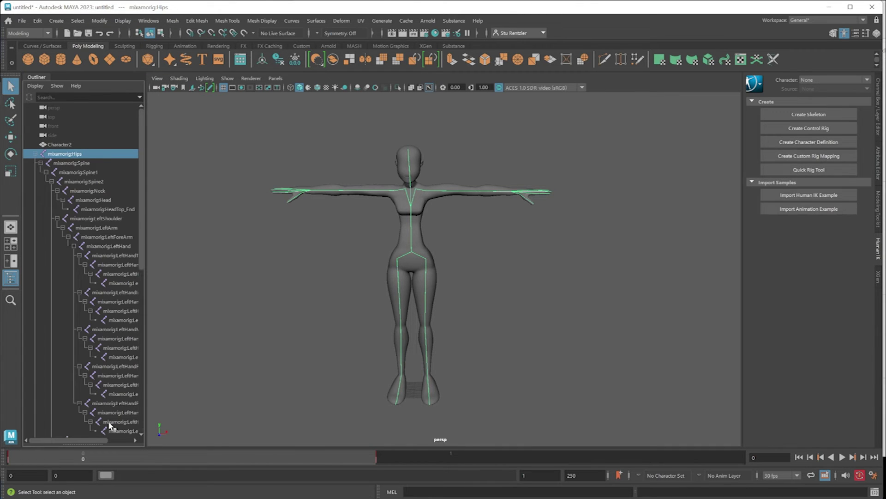
click(37, 155)
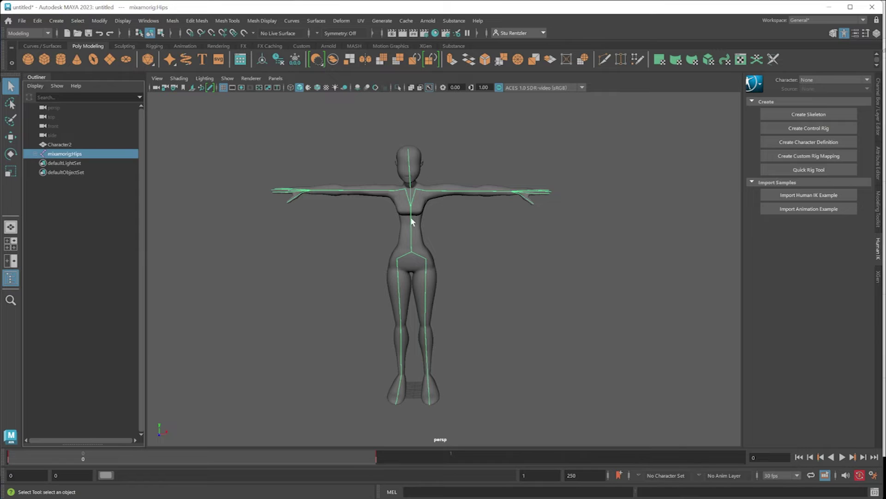
Test the skin binding by rotating the right arm joint downward and checking the forearm from several sides
click(379, 191)
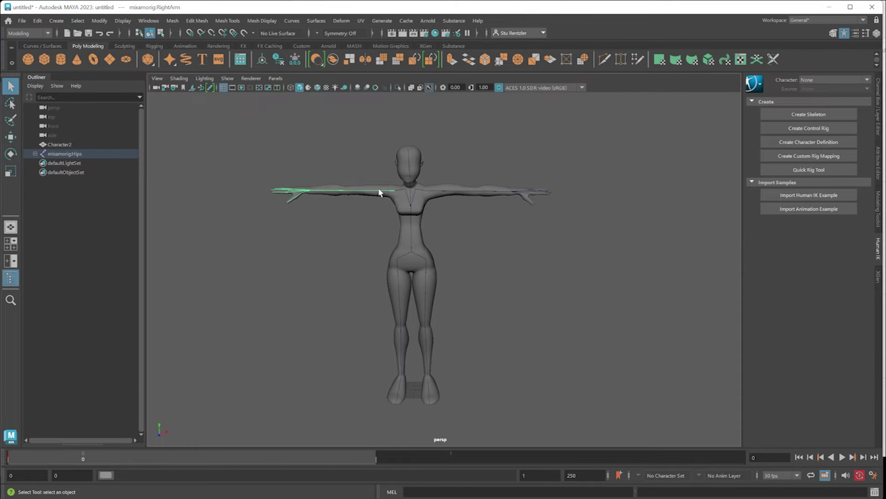
click(11, 137)
click(11, 154)
drag(364, 173, 348, 233)
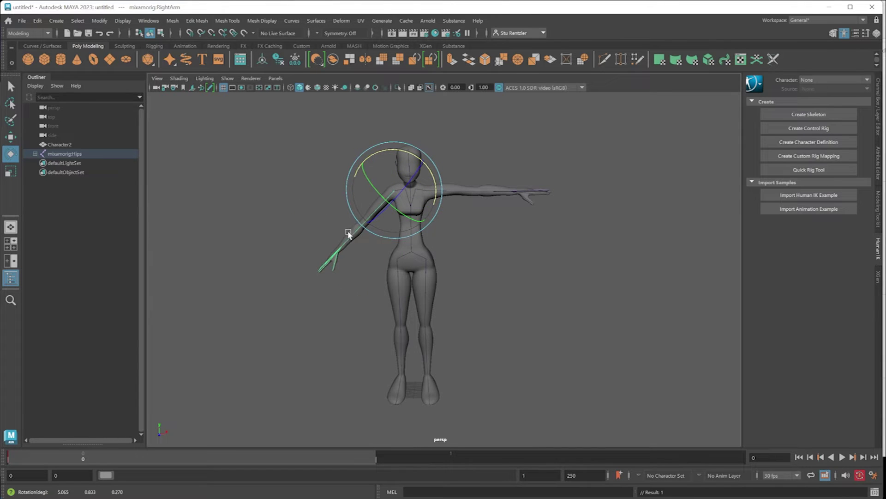
click(351, 237)
alt+drag(320, 286, 366, 297)
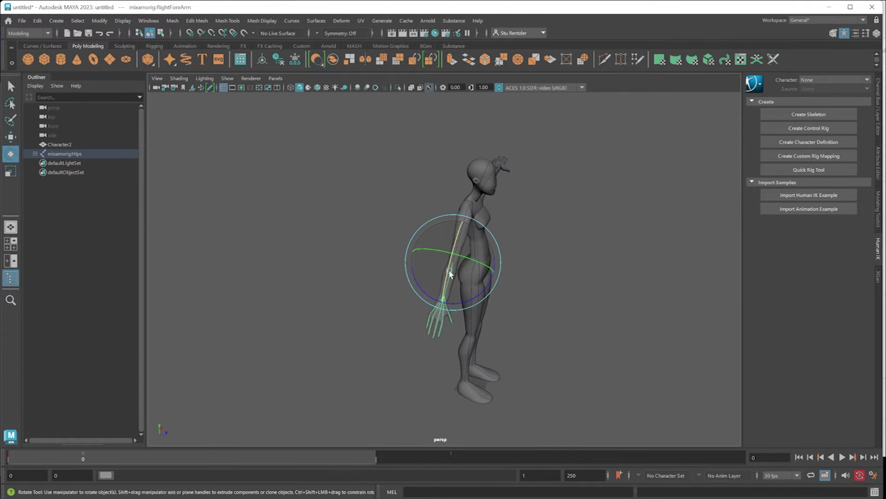
drag(466, 303, 534, 270)
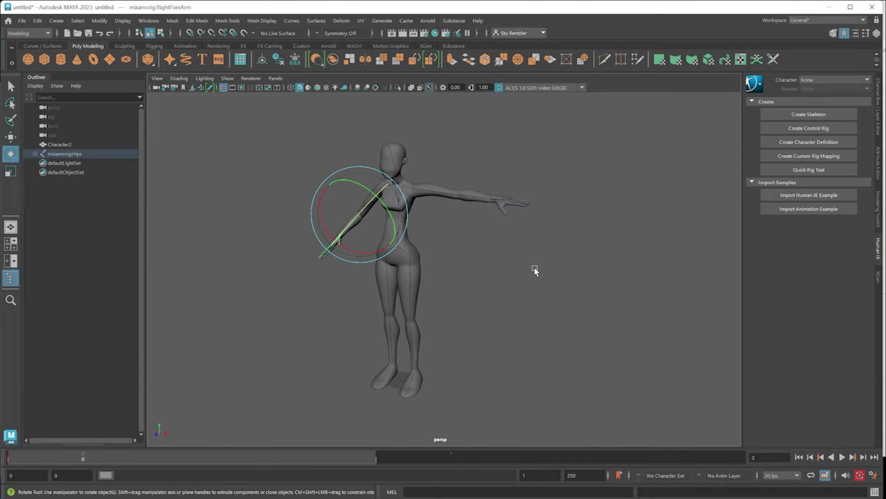
Undo the test rotation of the right arm joint
key(ctrl+z)
key(ctrl+z)
key(ctrl+z)
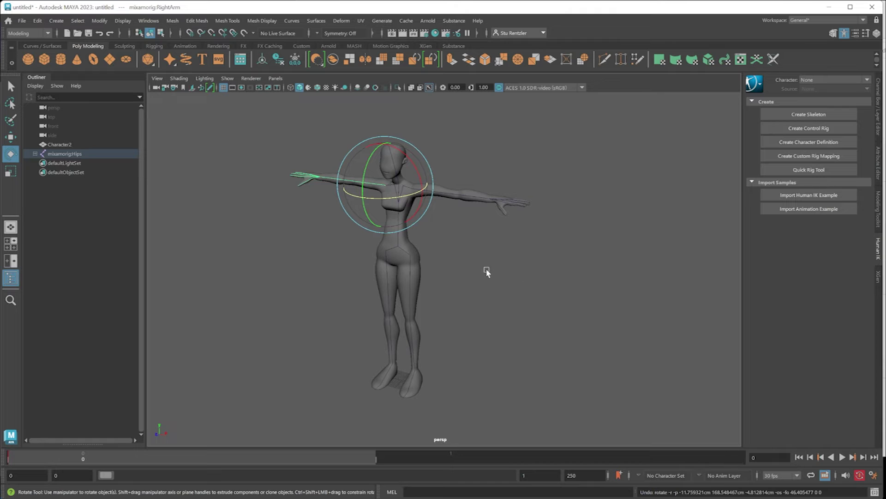
Switch to the Move tool, clear the selection, and create a HumanIK character definition
click(10, 137)
click(445, 249)
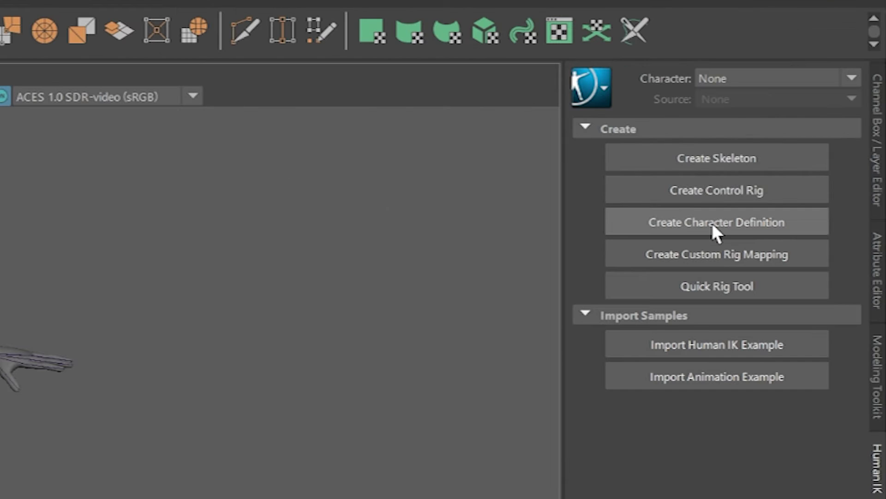
click(727, 223)
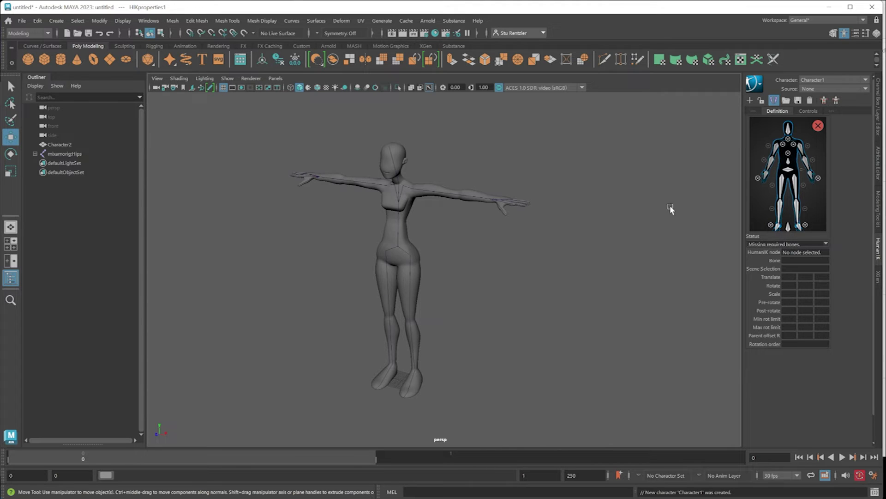
Select the hips joint and load the HIK template skeleton definition, matching all bones with the prefix mixamorig:
click(397, 246)
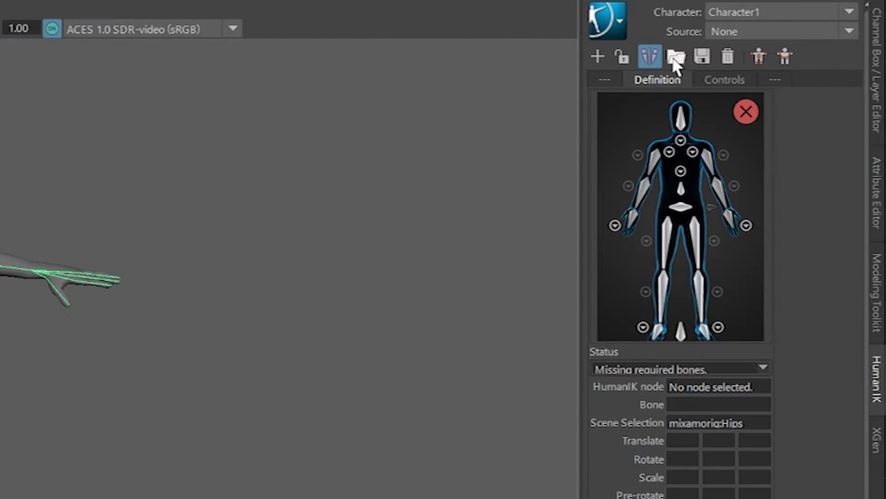
click(674, 59)
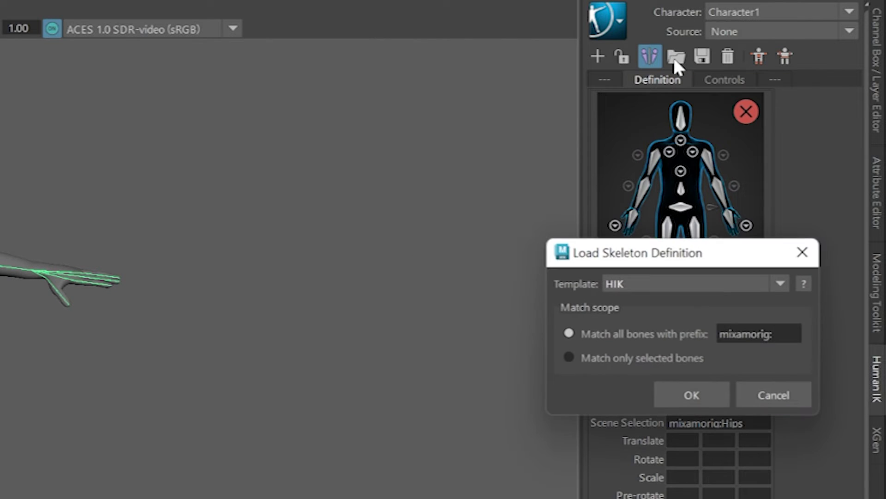
click(647, 285)
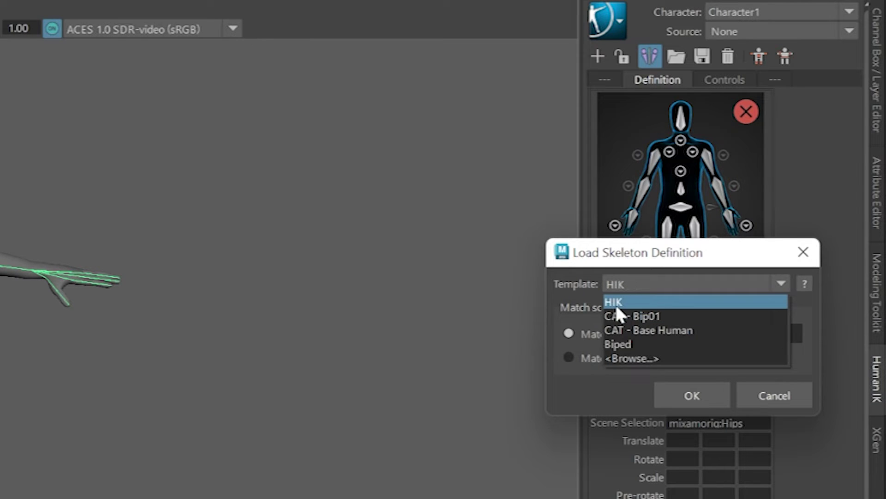
click(583, 288)
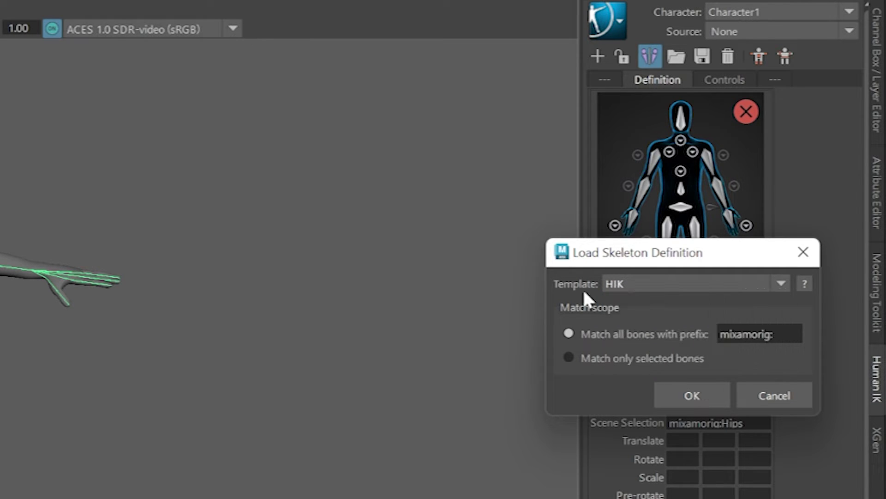
click(691, 396)
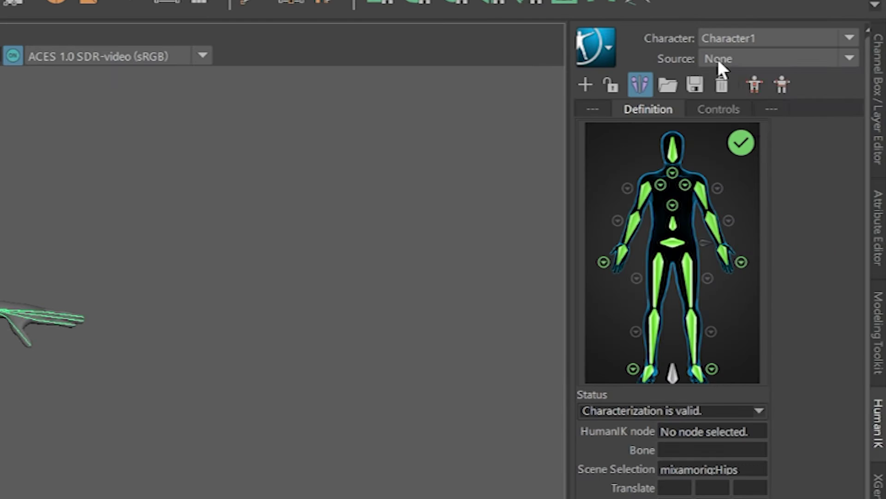
Set the source of Character1 to Control Rig to generate the rig controls
click(807, 89)
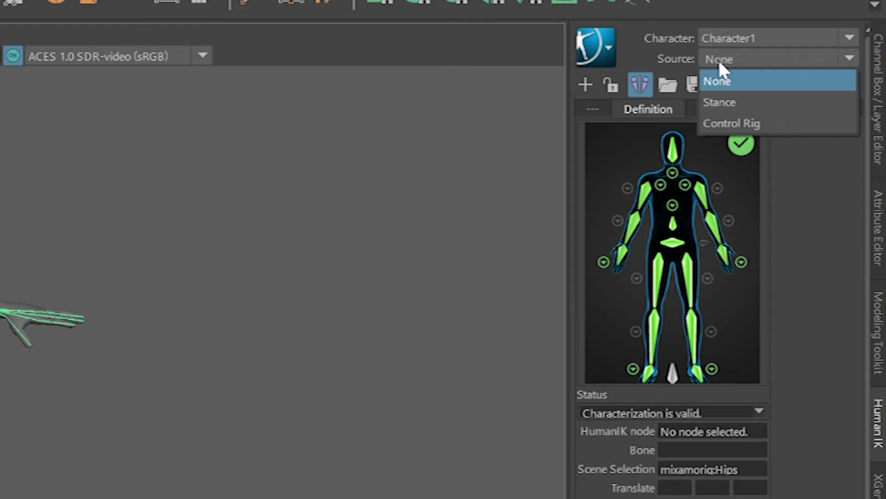
key(Escape)
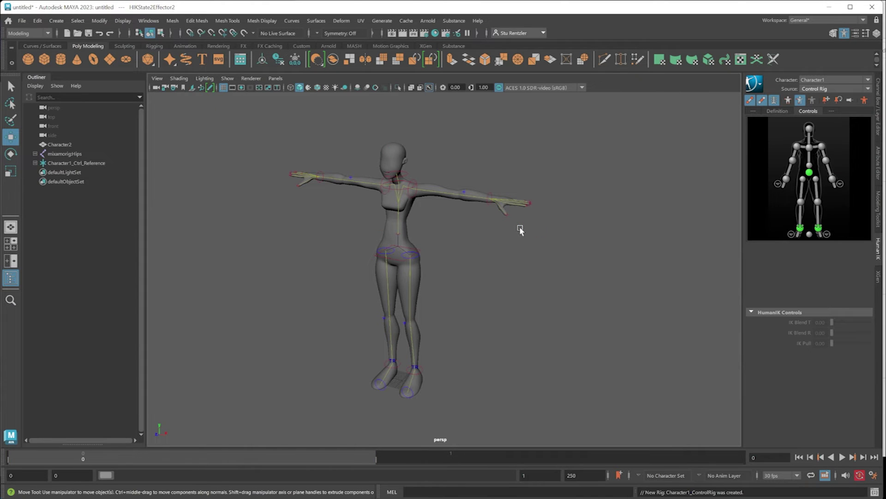
scroll(499, 234, up, 1)
alt+middle_drag(499, 234, 517, 272)
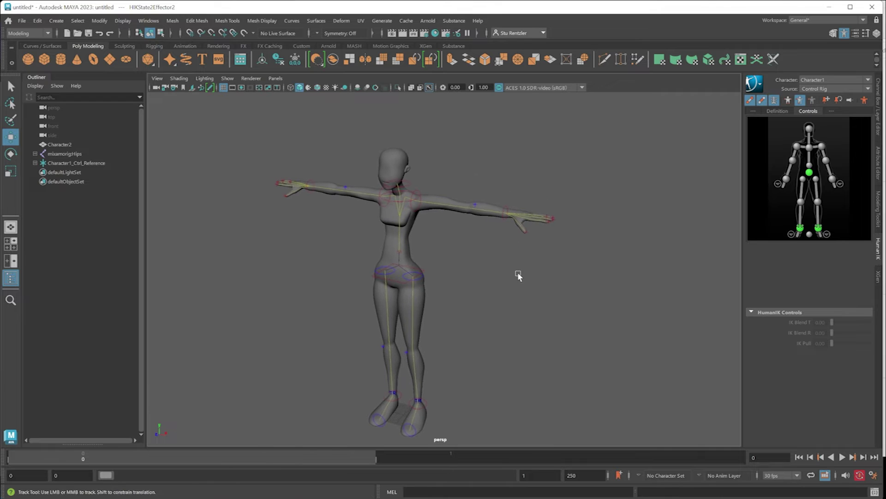
alt+drag(518, 273, 487, 239)
Try out the control rig by moving the wrist effectors, lowering the character's left hand beside the hip
click(485, 237)
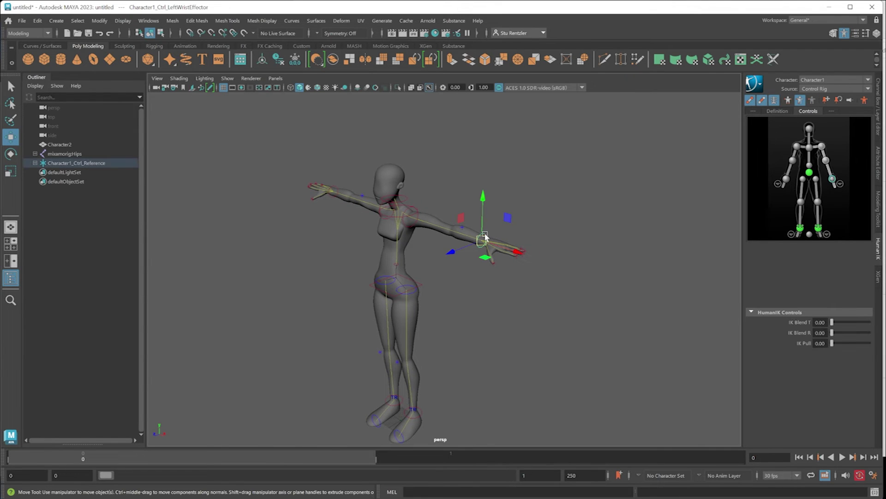
middle_drag(508, 219, 450, 265)
alt+drag(451, 265, 430, 263)
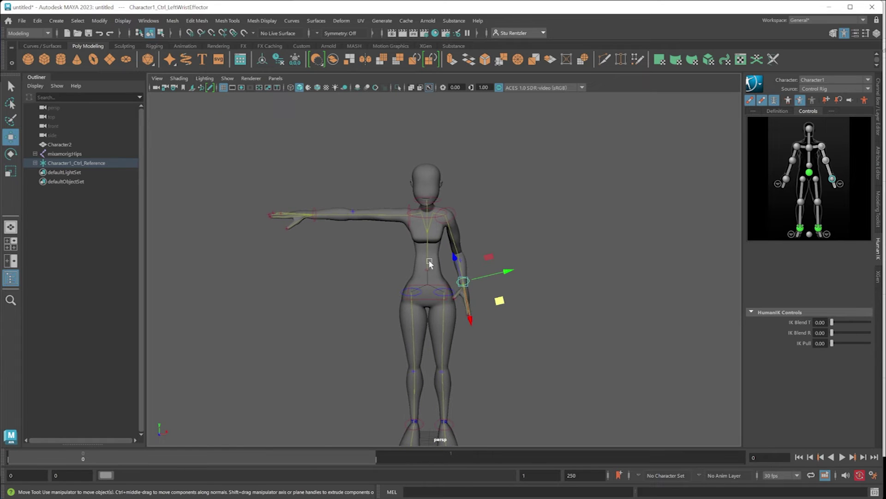
click(312, 213)
drag(341, 195, 539, 179)
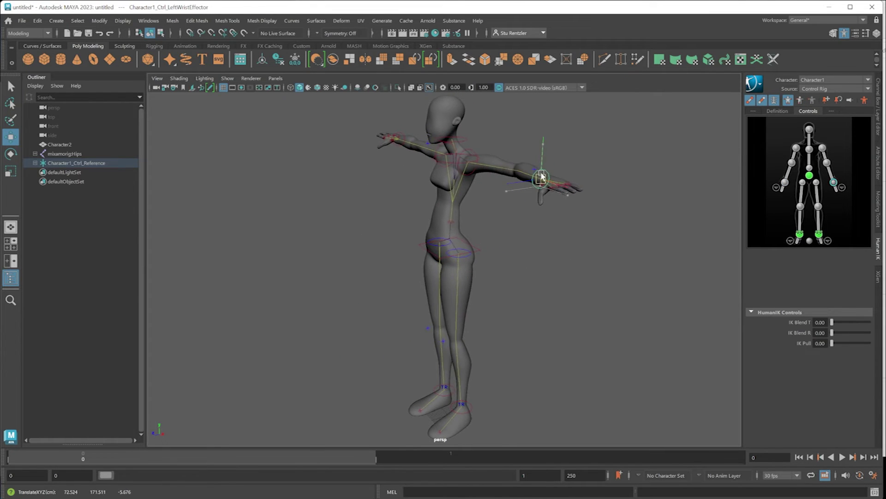
click(564, 209)
alt+drag(513, 229, 552, 234)
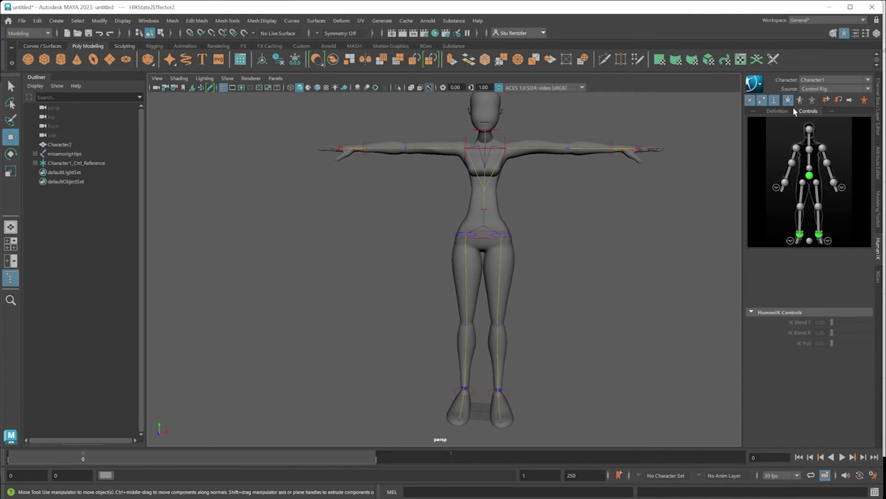
Set the source of Character1 to None
click(806, 89)
click(812, 95)
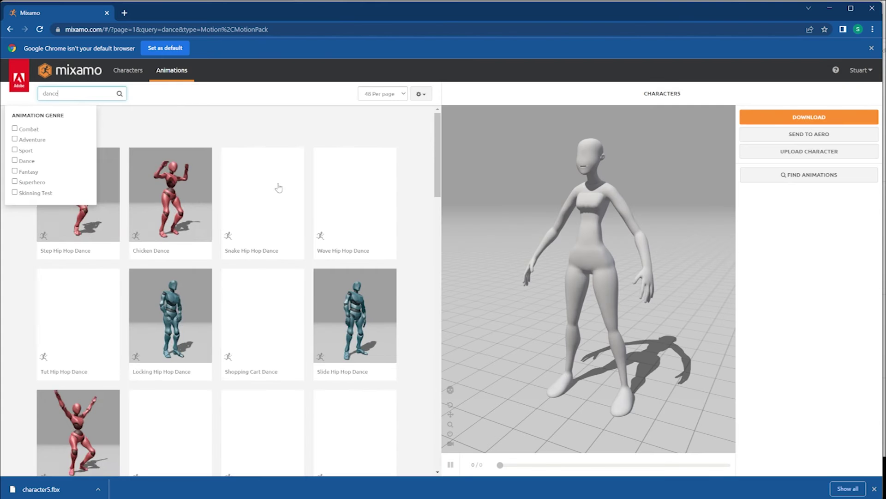
Switch to Mixamo, apply the Wave Hip Hop Dance animation to the character, and download it as FBX Binary without skin
click(359, 202)
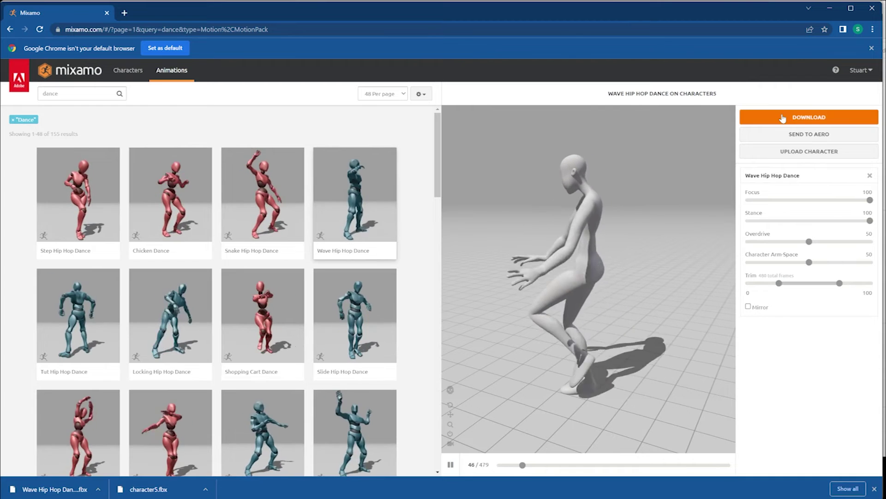
click(766, 118)
click(431, 237)
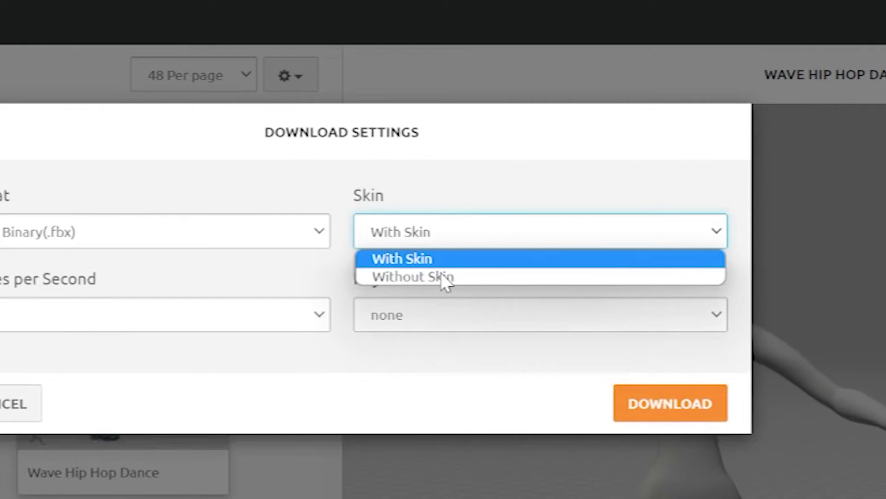
click(400, 276)
click(648, 413)
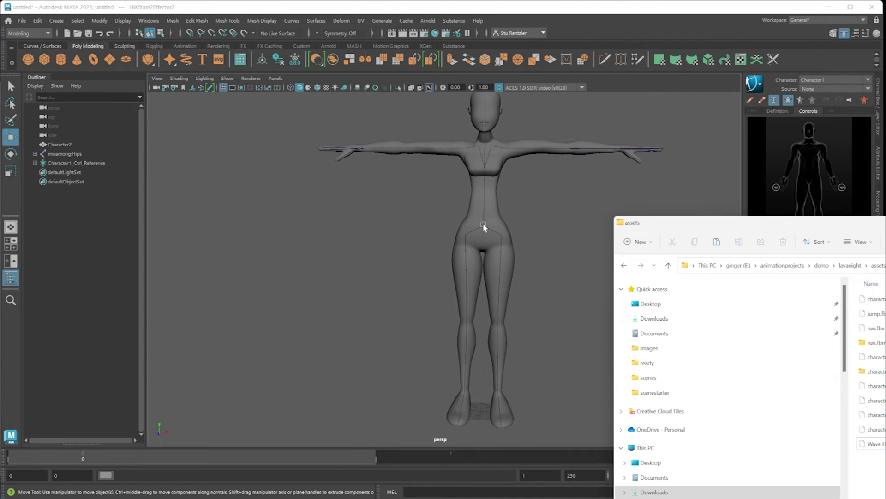
Select the mixamorig:Hips skeleton root, open the Time Editor, and add a track with an animation clip for the skeleton
click(484, 226)
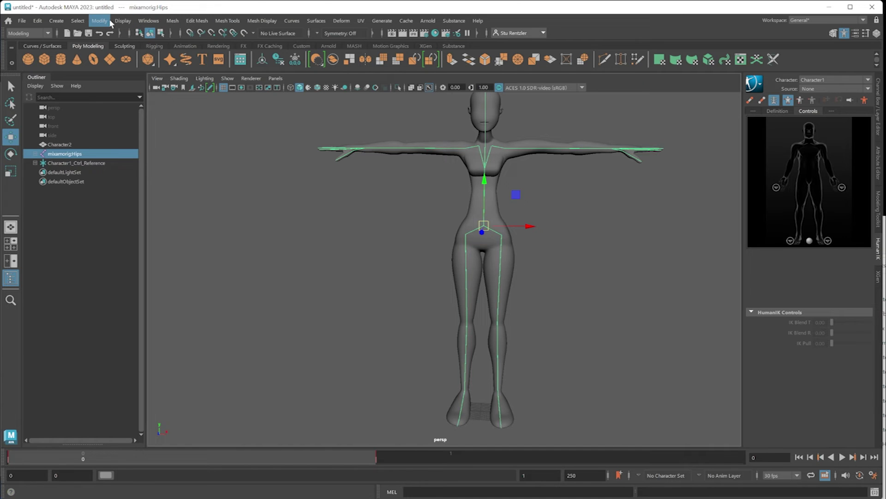
click(148, 21)
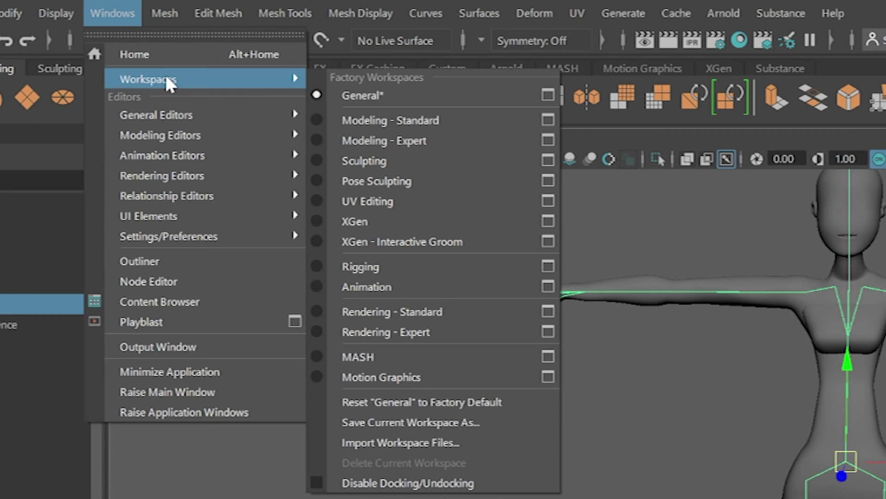
mouse_move(173, 86)
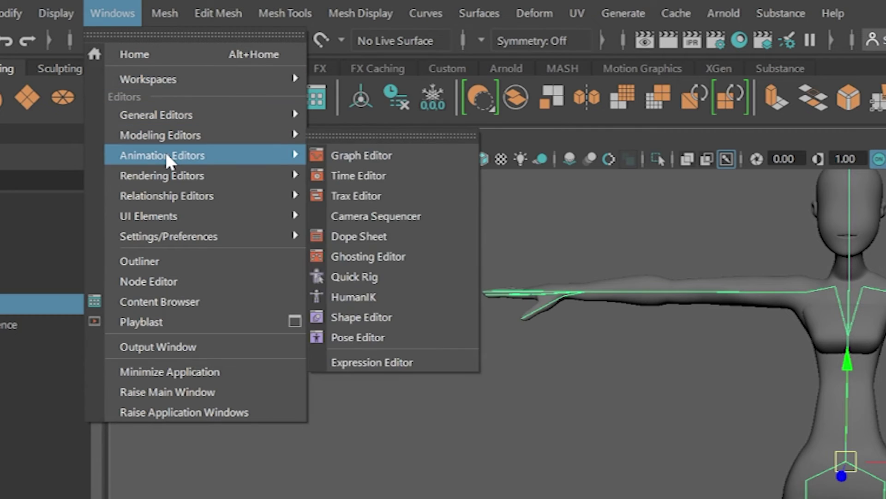
click(360, 168)
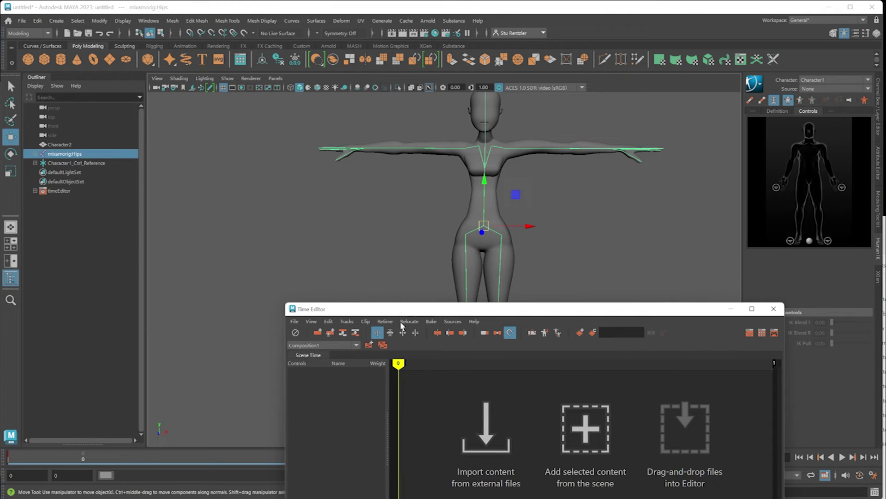
click(319, 333)
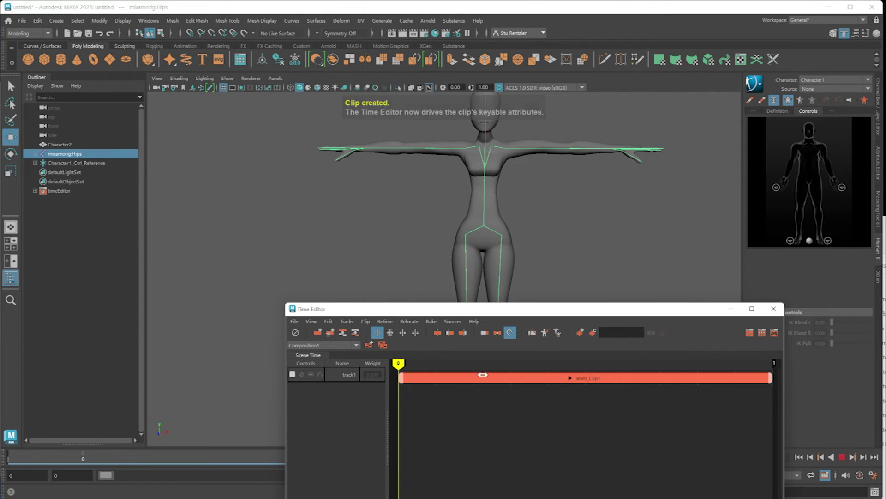
Bring Wave Hip Hop Dance (4).fbx from the assets folder into the Time Editor as a clip on a new track
drag(471, 310, 365, 361)
key(alt+Tab)
drag(685, 470, 344, 478)
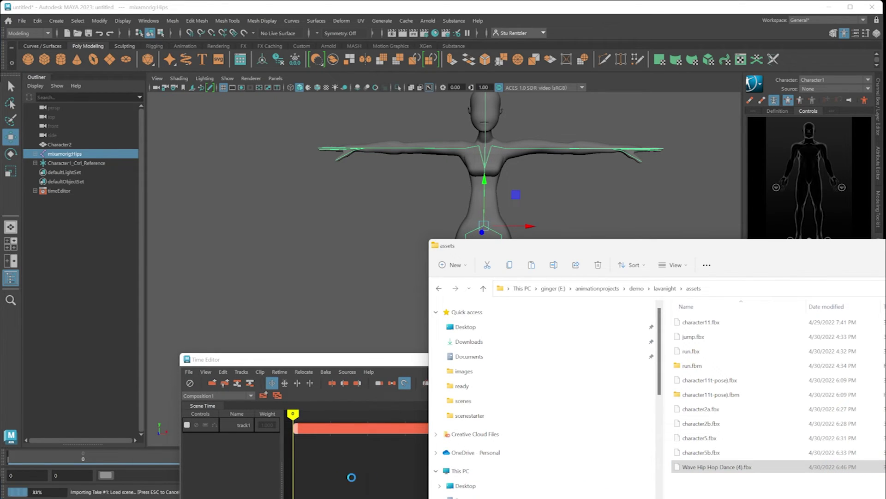
click(381, 487)
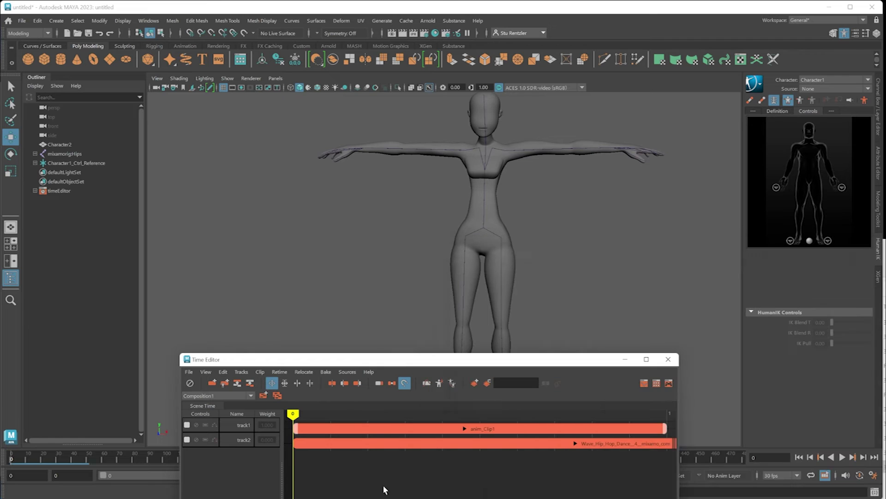
Delete the anim_Clip1 clip from track1 in the Time Editor
click(349, 427)
key(Delete)
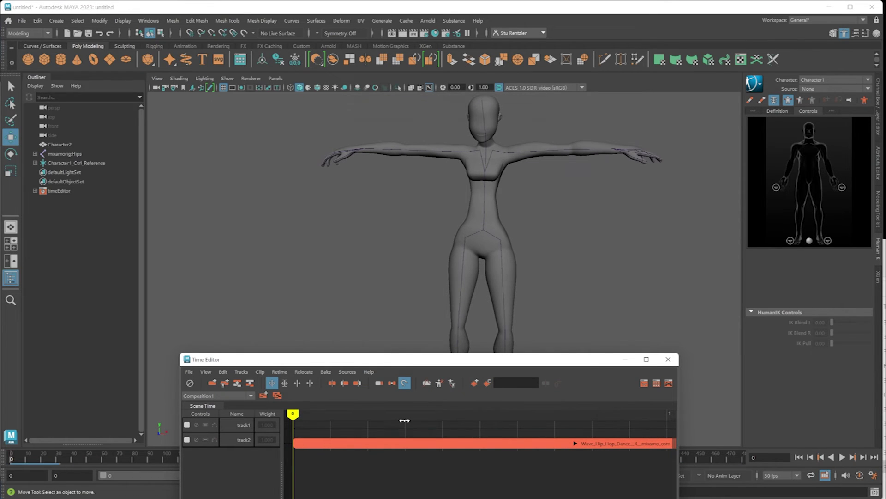
drag(450, 360, 425, 177)
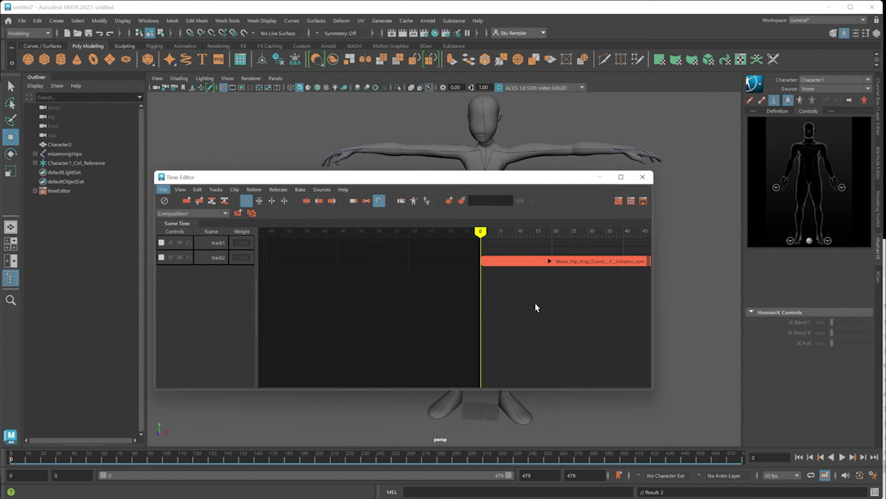
Preview the hip hop dance clip on the character by scrubbing through it in the Time Editor
alt+middle_drag(553, 307, 381, 307)
alt+middle_drag(492, 306, 393, 316)
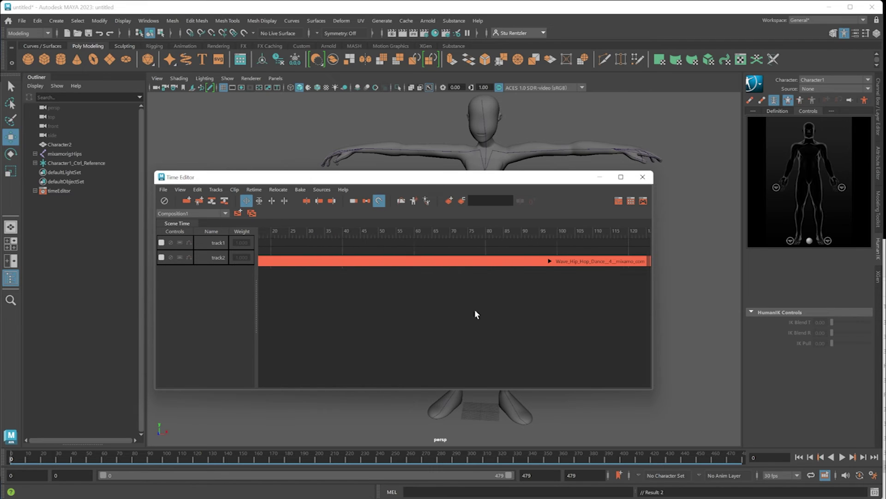
key(f)
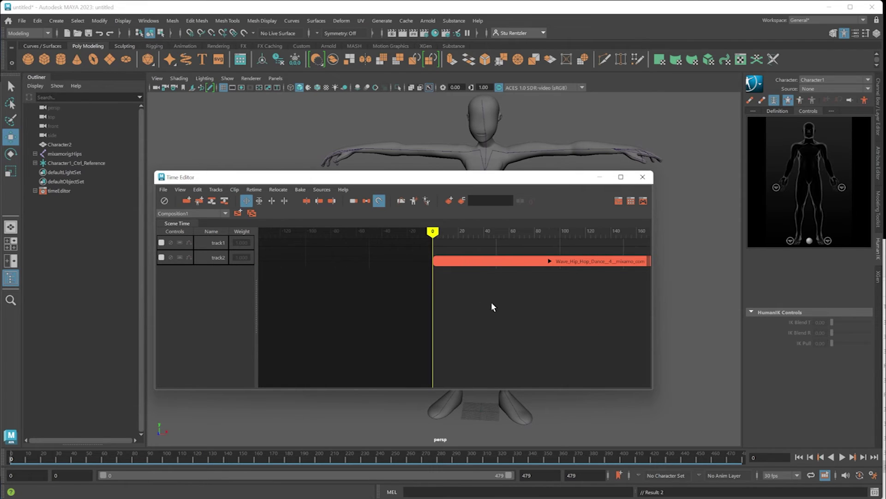
scroll(491, 301, down, 1)
mouse_move(522, 312)
alt+middle_down()
mouse_move(424, 315)
mouse_move(470, 337)
mouse_move(436, 336)
mouse_move(498, 334)
alt+middle_up()
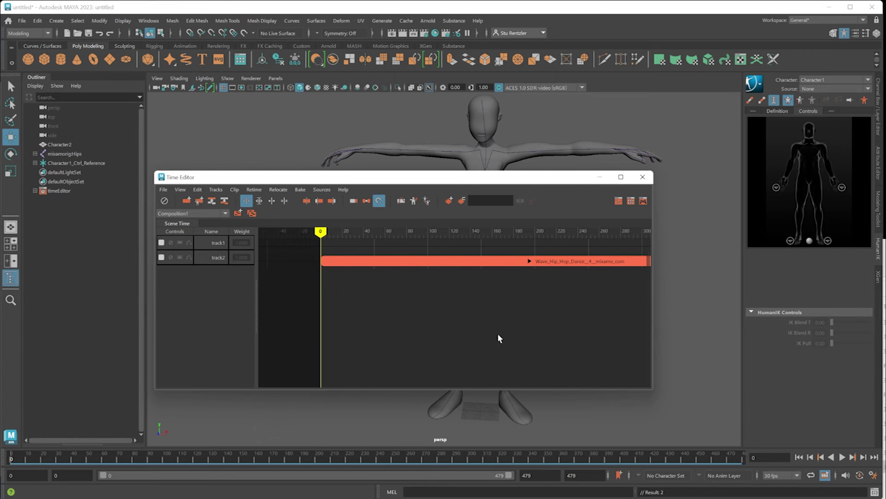
drag(327, 232, 525, 271)
drag(535, 319, 346, 303)
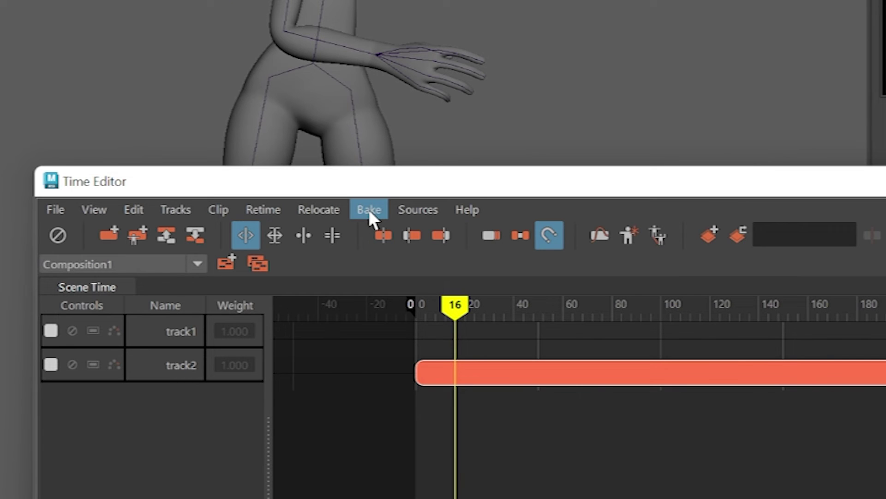
Bake the dance clip to the scene and close the Time Editor
click(369, 212)
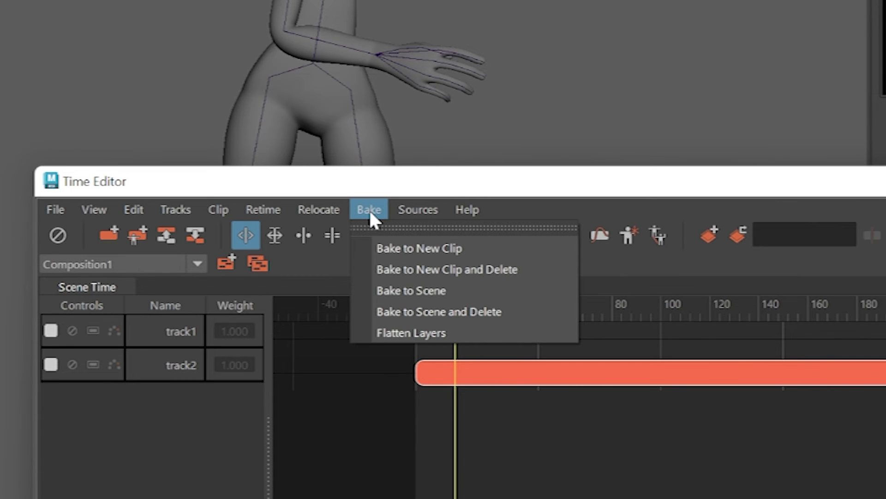
click(417, 290)
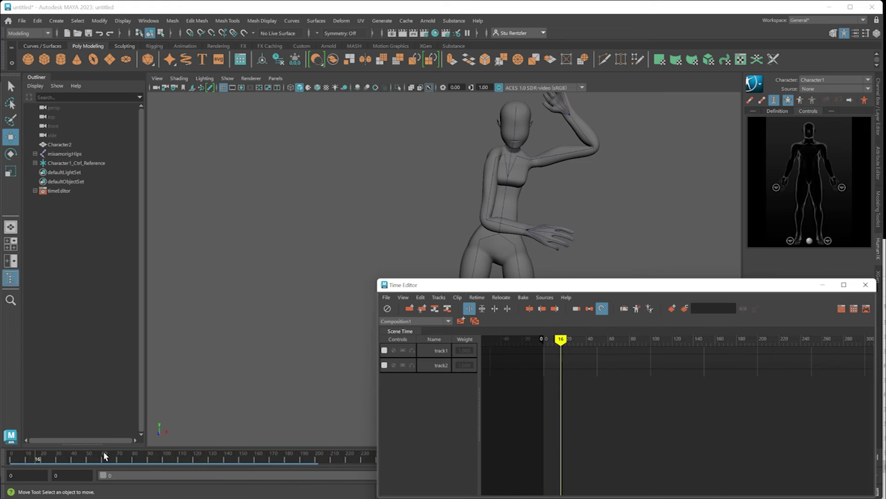
drag(11, 457, 134, 458)
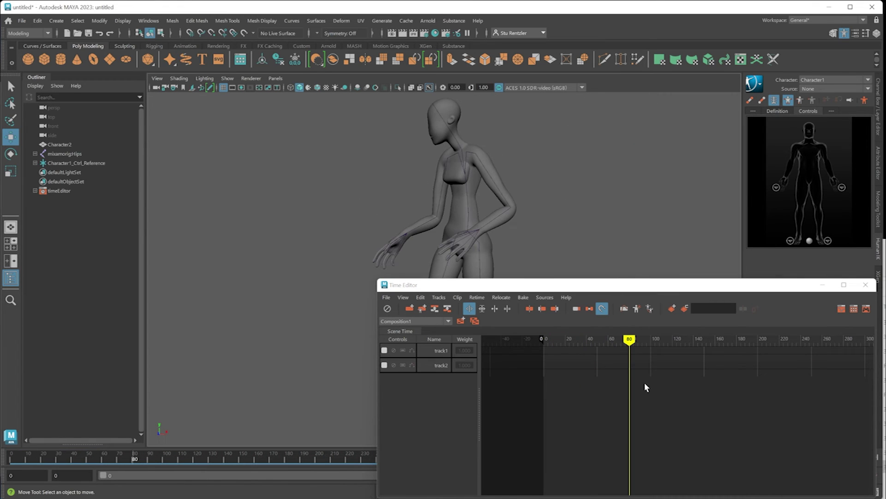
click(866, 284)
Play back and scrub through the baked dance on the main timeline to check the skeleton's motion
key(alt+v)
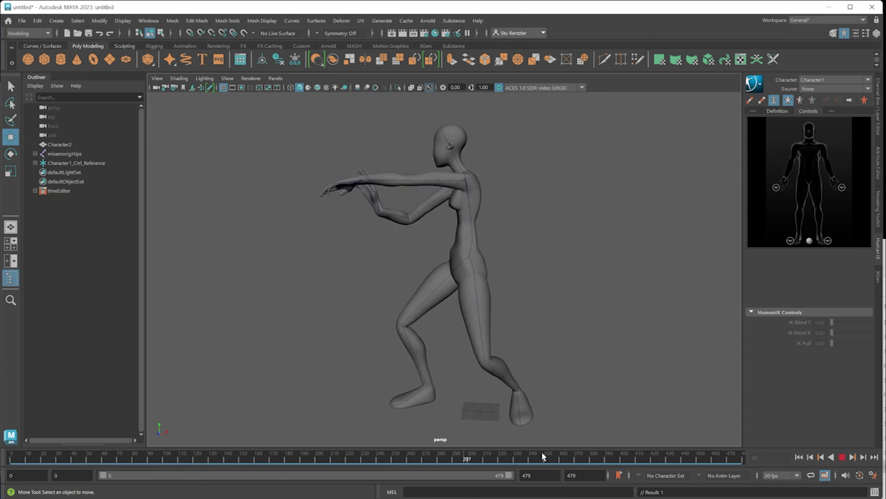
click(96, 459)
drag(95, 460, 10, 457)
drag(36, 457, 134, 459)
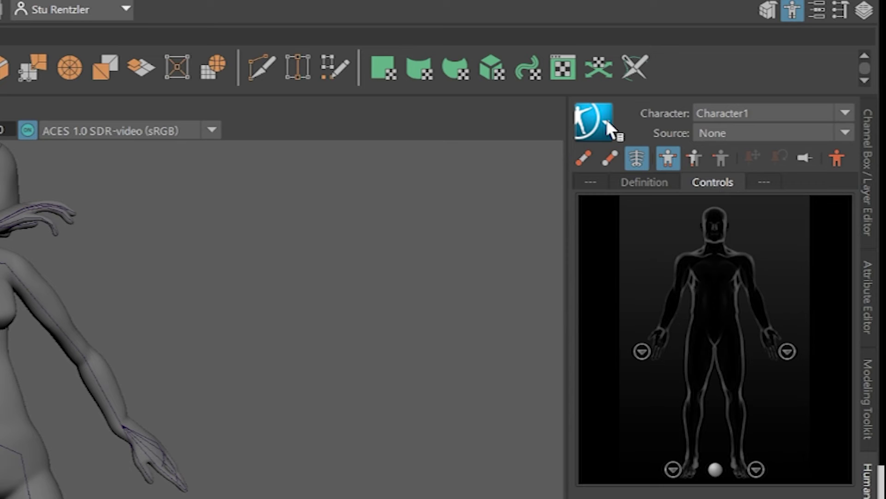
Bake Character1's dance animation to its HumanIK control rig
click(607, 122)
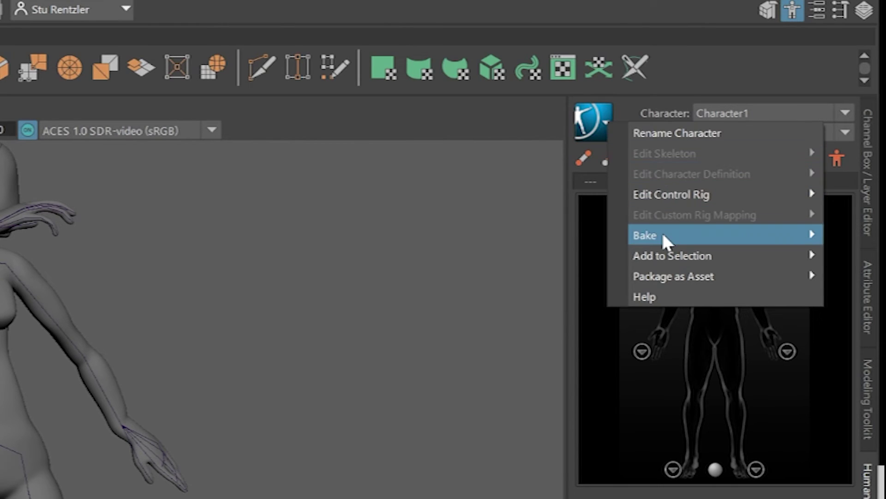
mouse_move(667, 234)
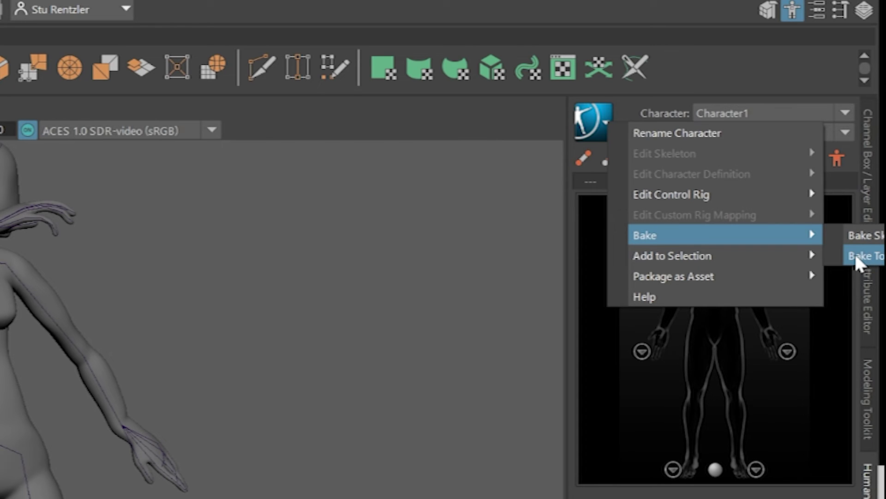
mouse_move(804, 256)
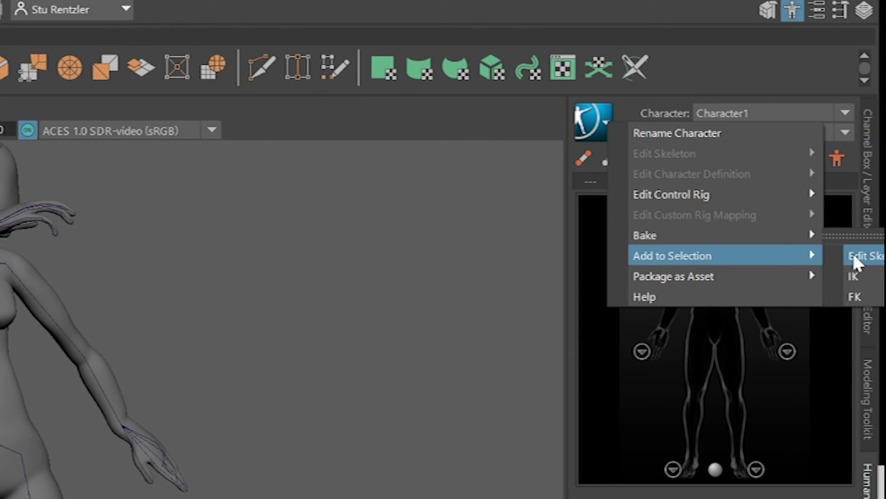
mouse_move(776, 231)
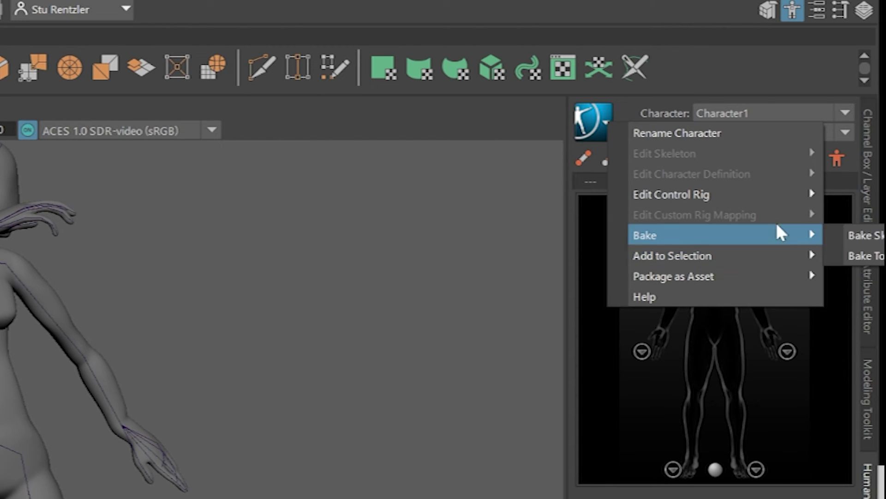
click(865, 259)
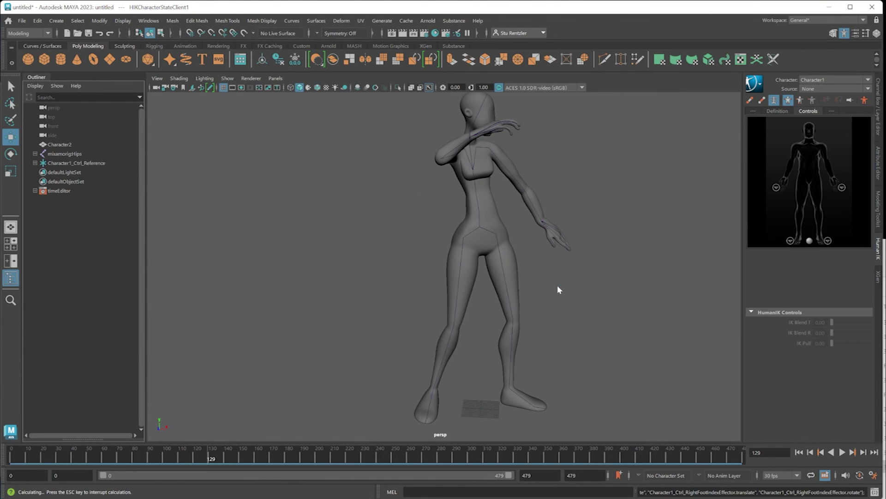
Play the baked dance on the control rig and scrub to the end of the timeline to check it
click(589, 304)
key(alt+v)
key(ctrl+a)
drag(56, 455, 745, 457)
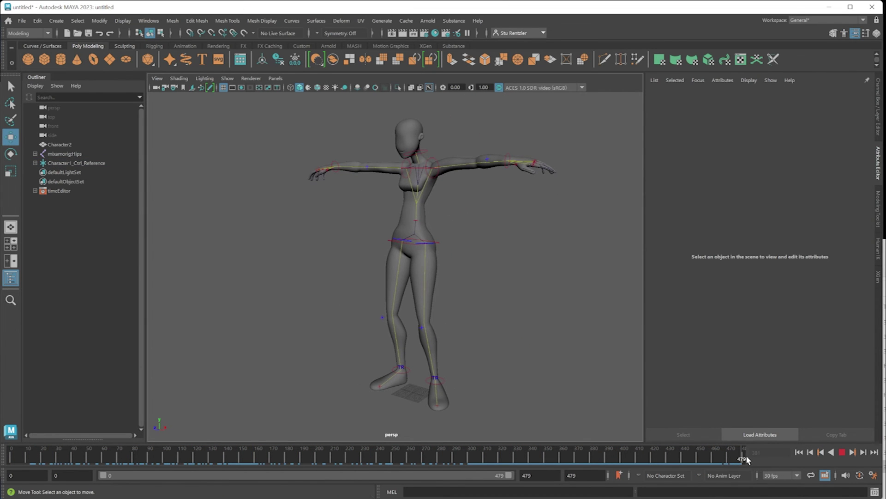
Stop playback and extend the playback end to frame 500
key(alt+v)
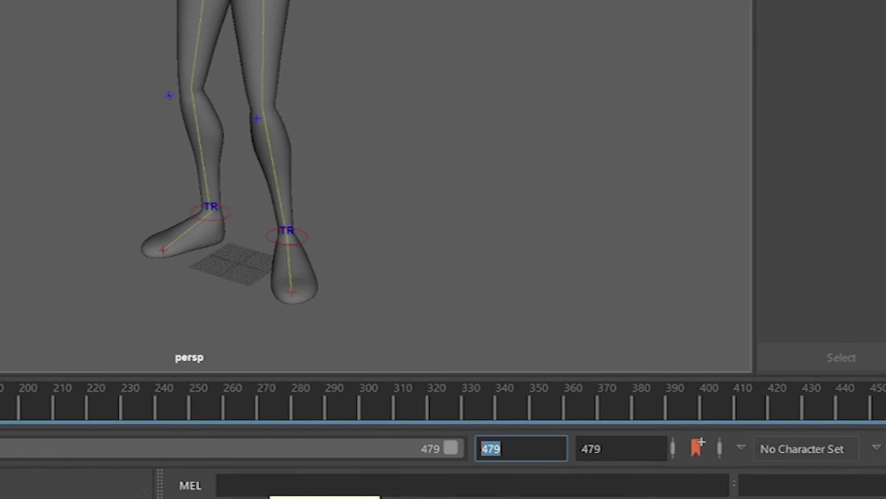
text(500)
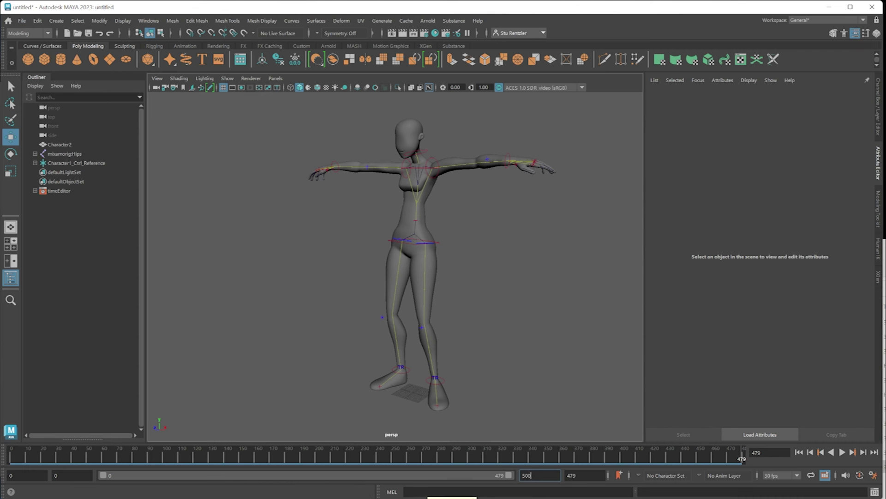
key(Return)
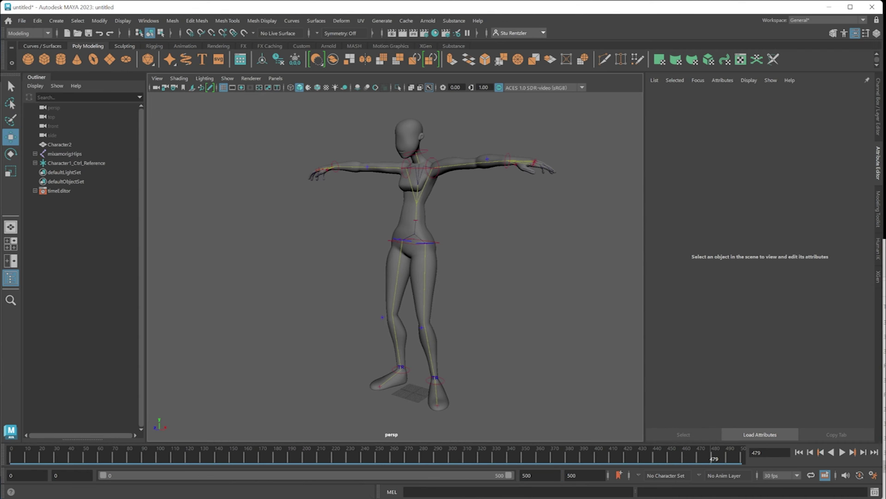
Check the keys on the left wrist and chest end effectors at frame 412, and set the current time to frame 494
click(617, 462)
click(538, 197)
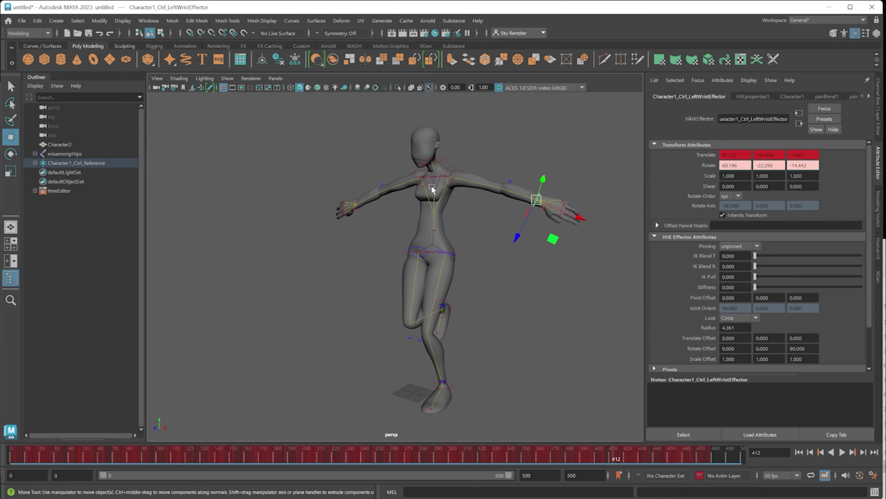
click(438, 179)
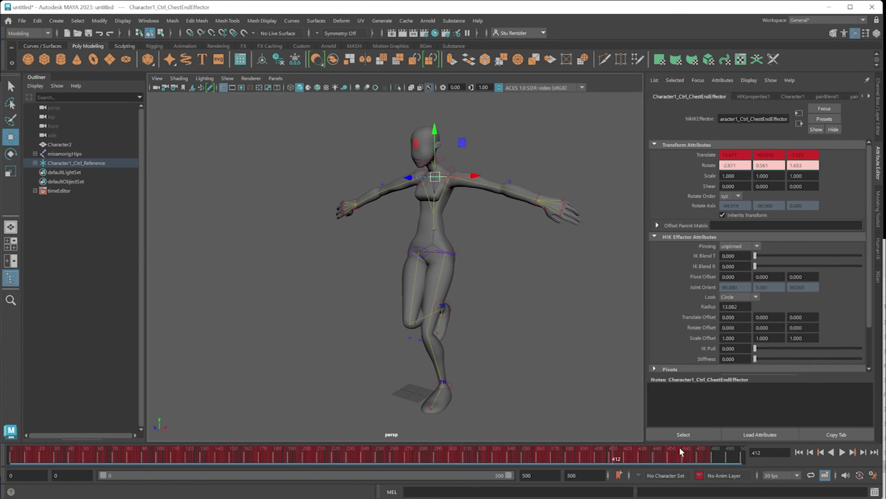
click(729, 460)
drag(734, 460, 736, 459)
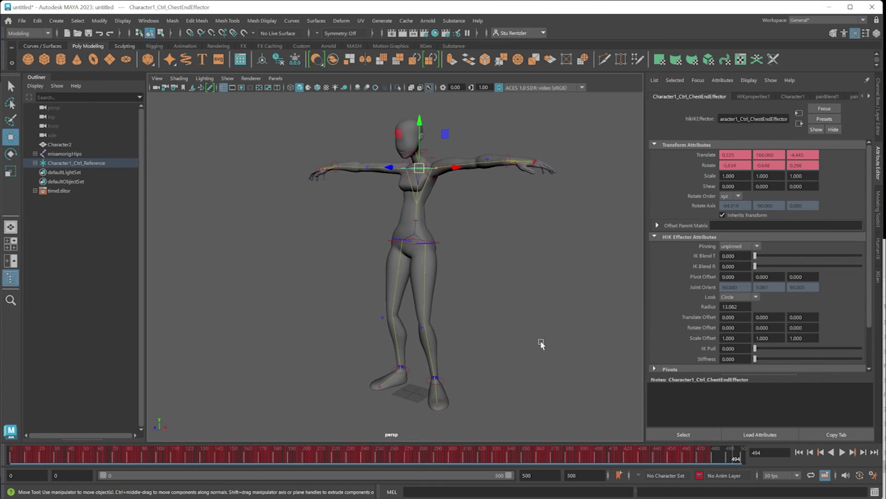
View the character from the side, select the chest end effector, and try moving it at frame 494
click(491, 337)
alt+drag(491, 337, 398, 189)
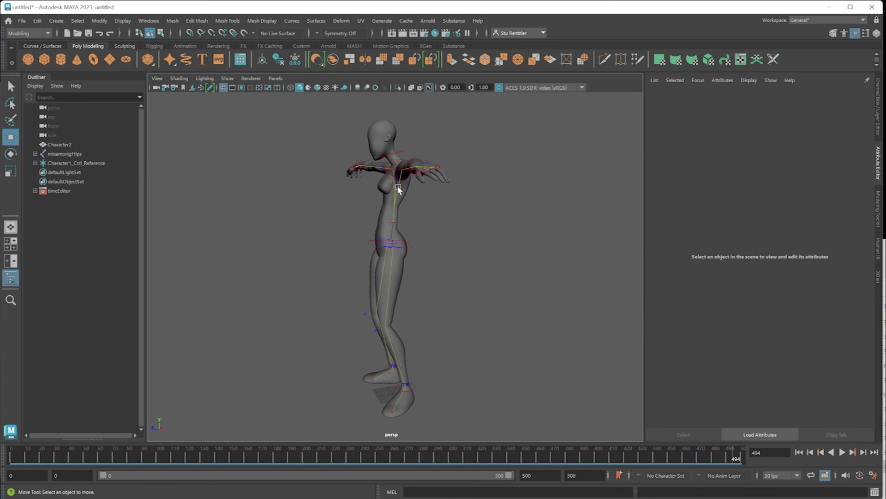
click(383, 167)
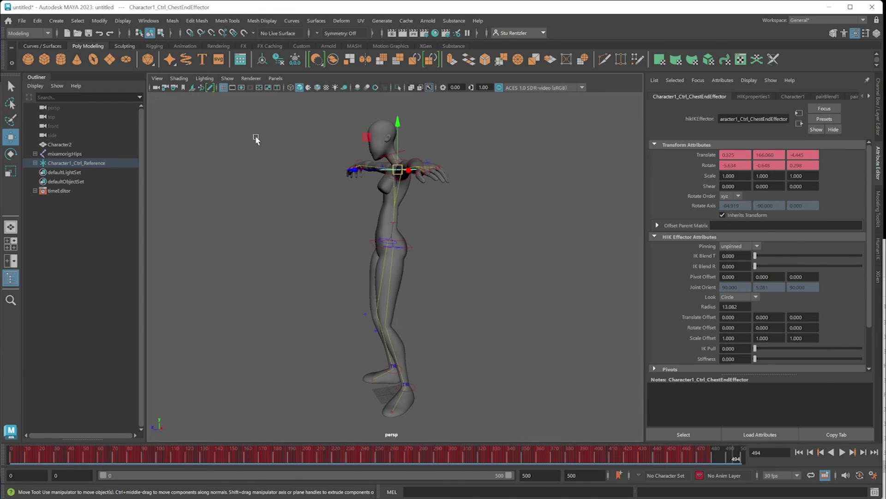
drag(383, 171, 383, 190)
middle_drag(540, 167, 535, 152)
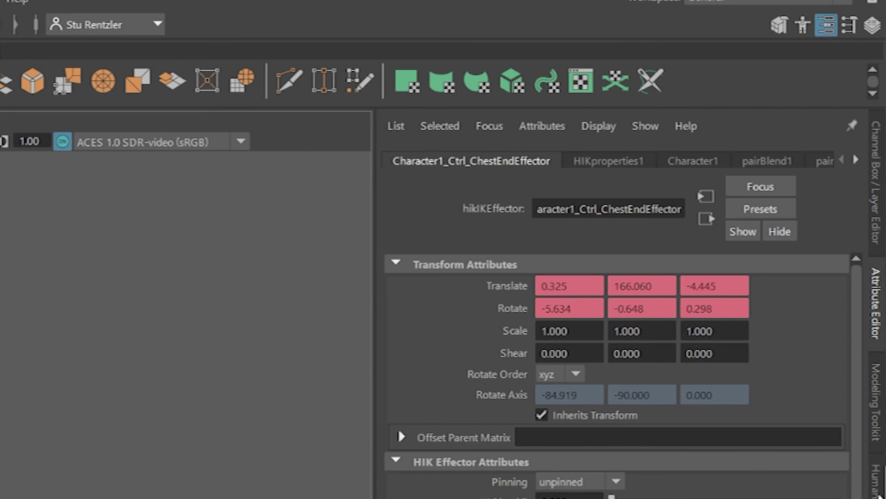
Switch Character1's HumanIK controls from full body to body part mode
click(879, 493)
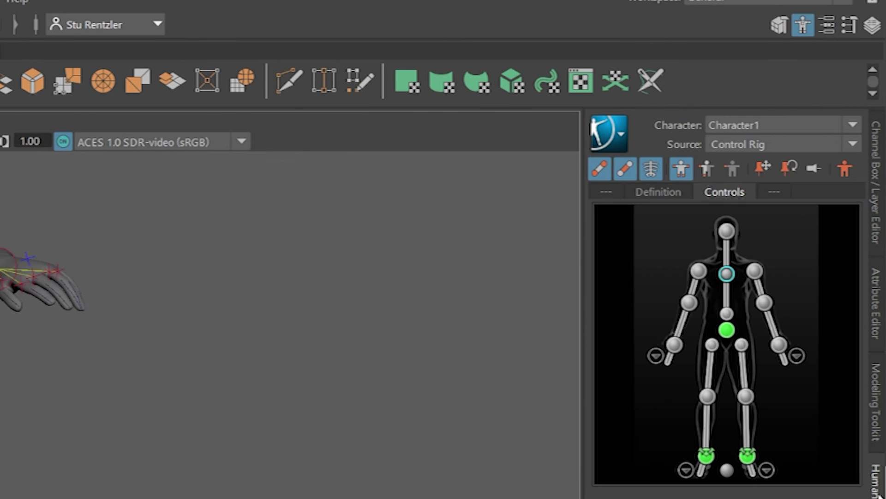
click(709, 171)
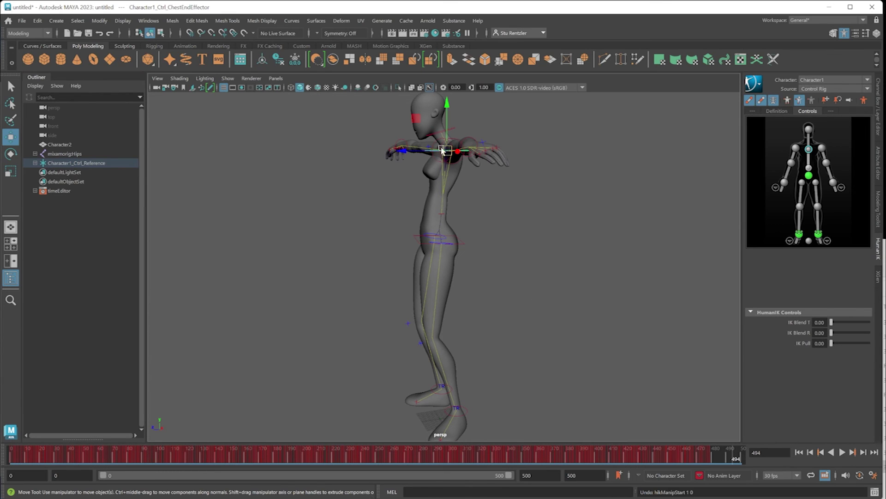
Pull the chest end effector forward and down at frame 494, then rotate and move it back toward upright at frame 500
drag(442, 150, 411, 172)
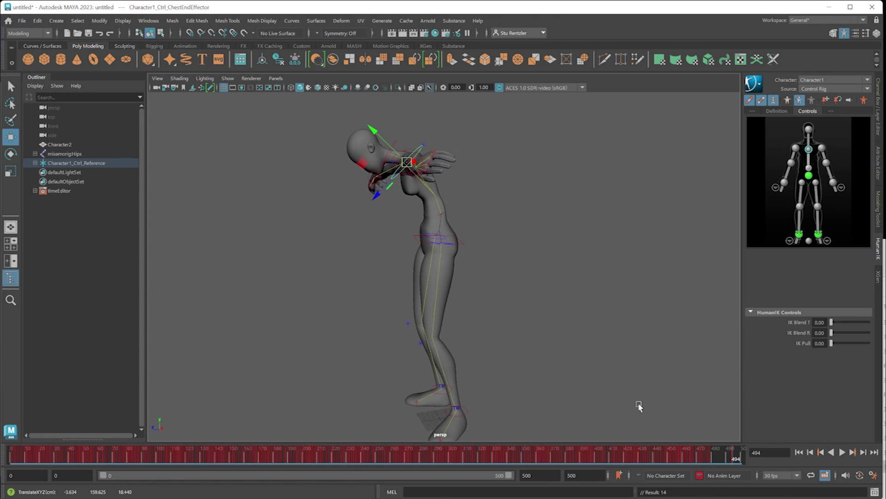
drag(736, 458, 741, 457)
drag(404, 166, 406, 172)
key(e)
drag(443, 138, 395, 185)
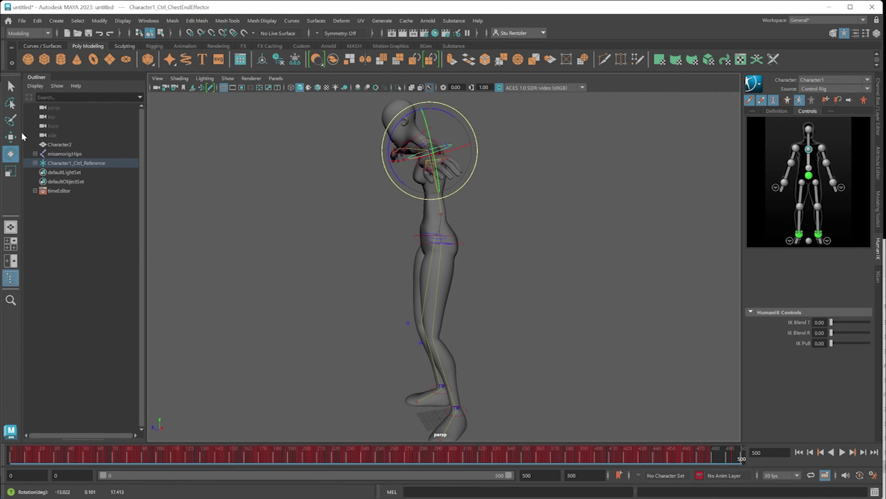
click(10, 136)
drag(427, 150, 436, 131)
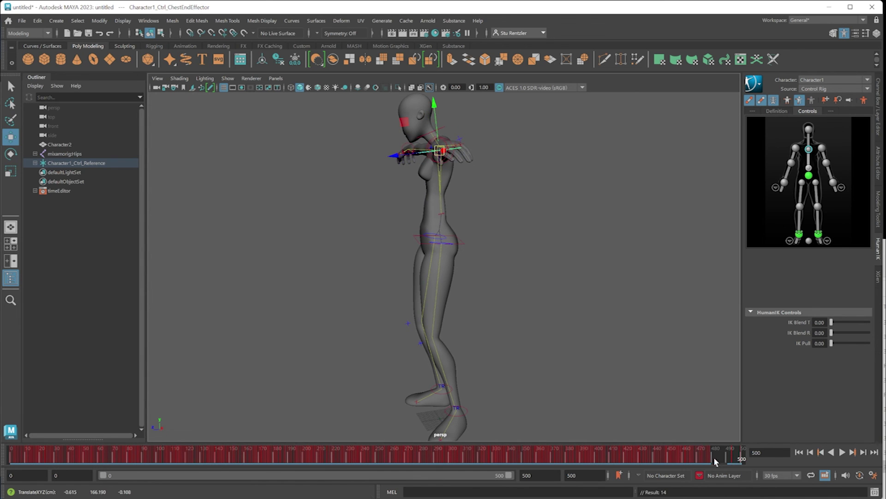
View the character from the front and, at frame 494, lower the left and right wrist effectors so both arms hang beside the hips
mouse_move(742, 457)
mouse_down()
mouse_move(675, 456)
mouse_move(736, 457)
mouse_up()
alt+drag(549, 346, 580, 334)
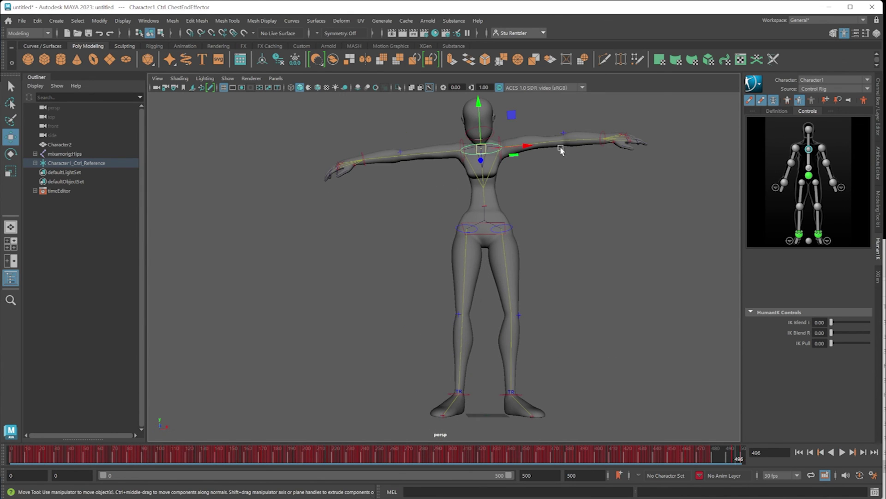
mouse_move(733, 457)
mouse_down()
mouse_move(534, 457)
mouse_move(734, 460)
mouse_up()
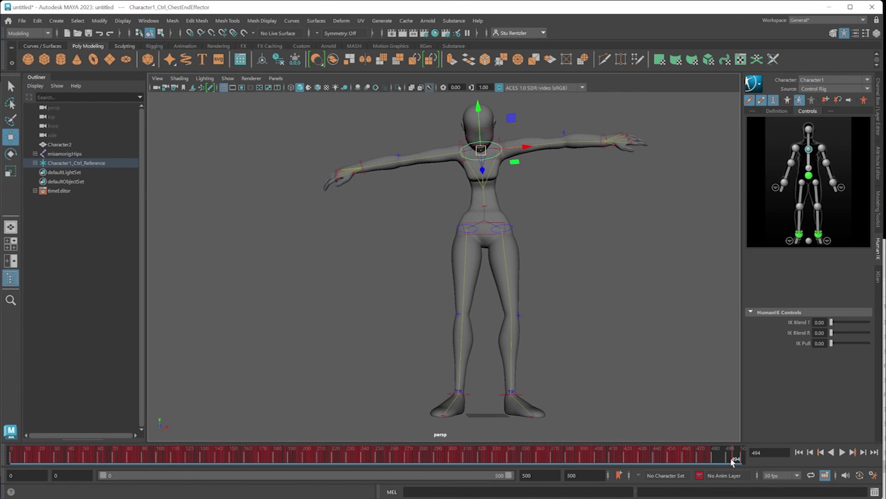
click(605, 137)
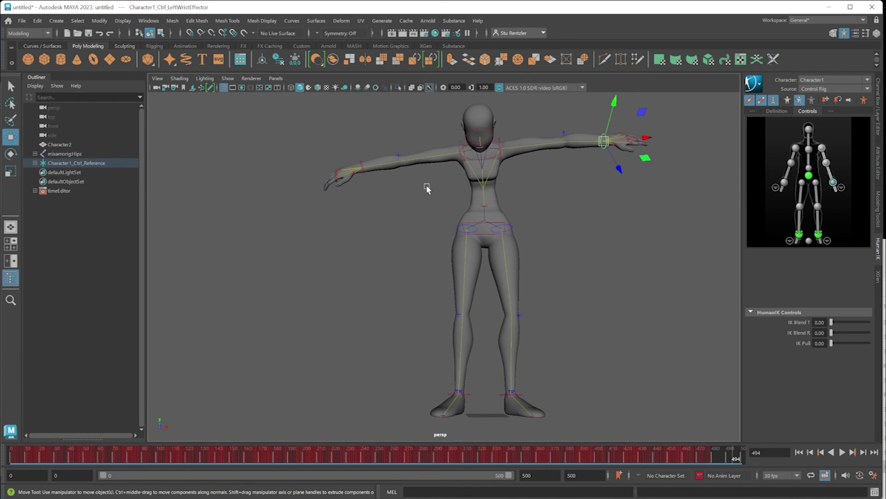
drag(606, 138, 541, 226)
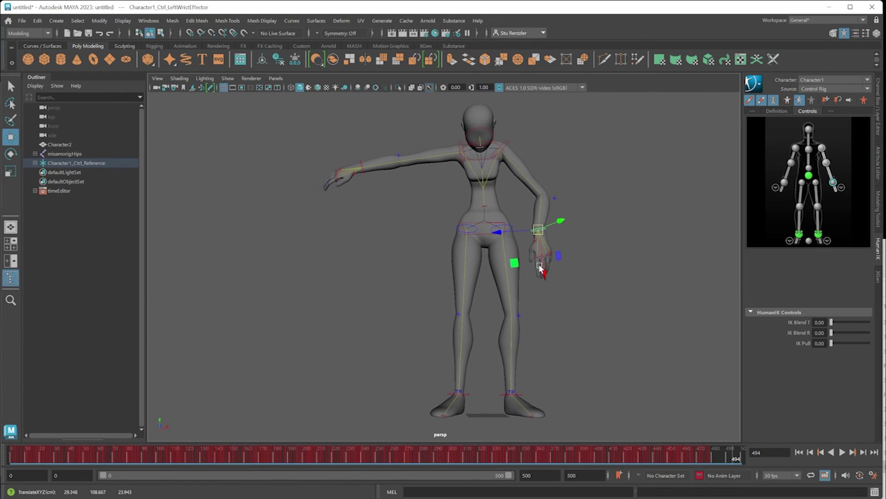
click(360, 162)
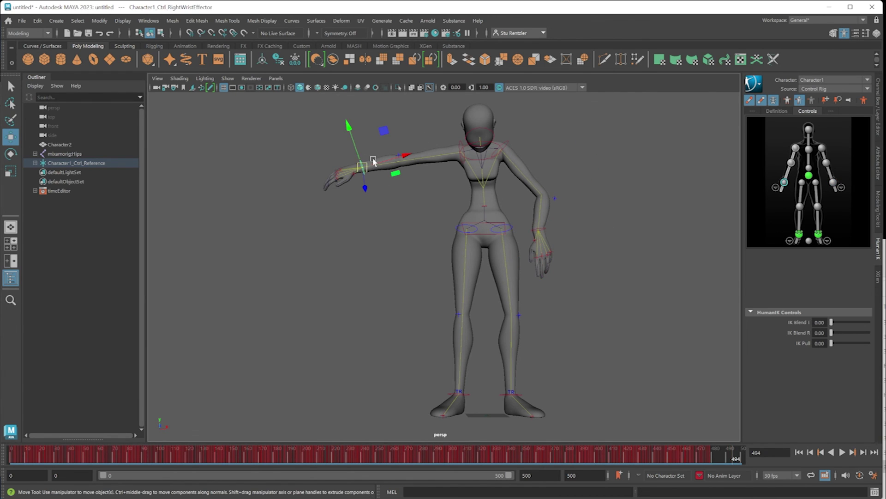
drag(387, 128, 456, 200)
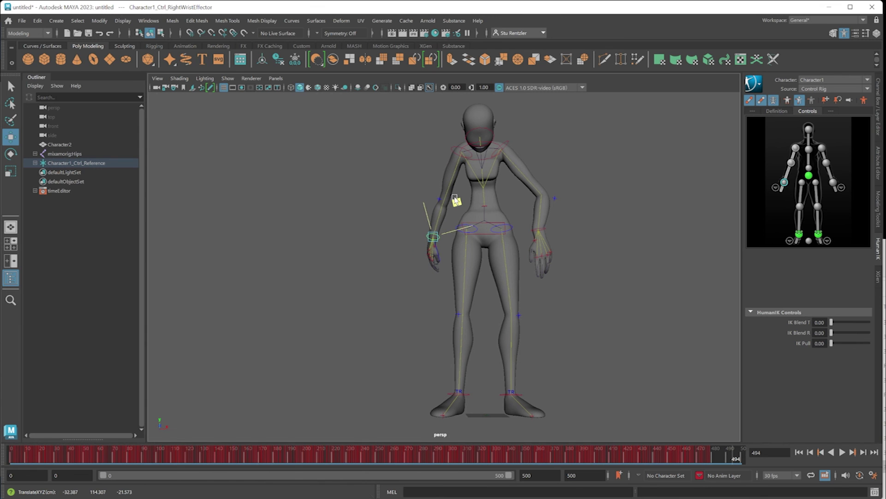
Scrub back to frame 486 and play the animation to review the transition into the lowered-arm pose
drag(737, 451, 723, 463)
alt+middle_drag(616, 358, 553, 338)
key(alt+v)
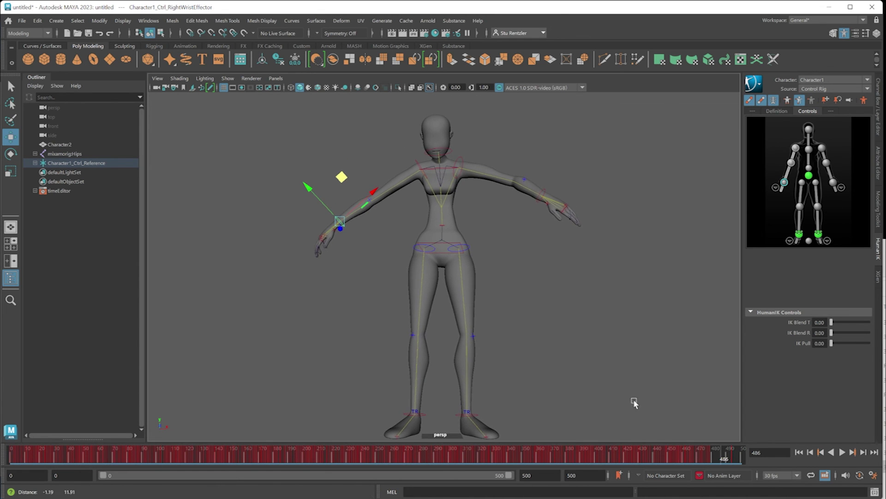